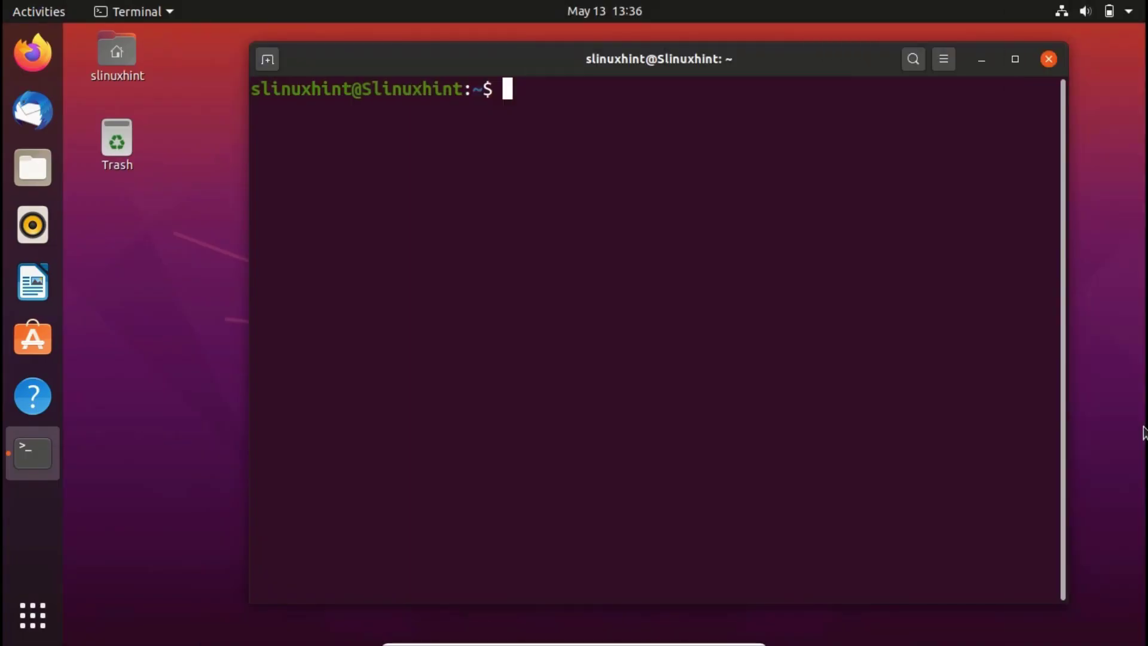
Load zoom.us/downloads in Firefox.
{"action": "left_click", "coordinate": [32, 53]}
{"action": "type", "text": "z"}
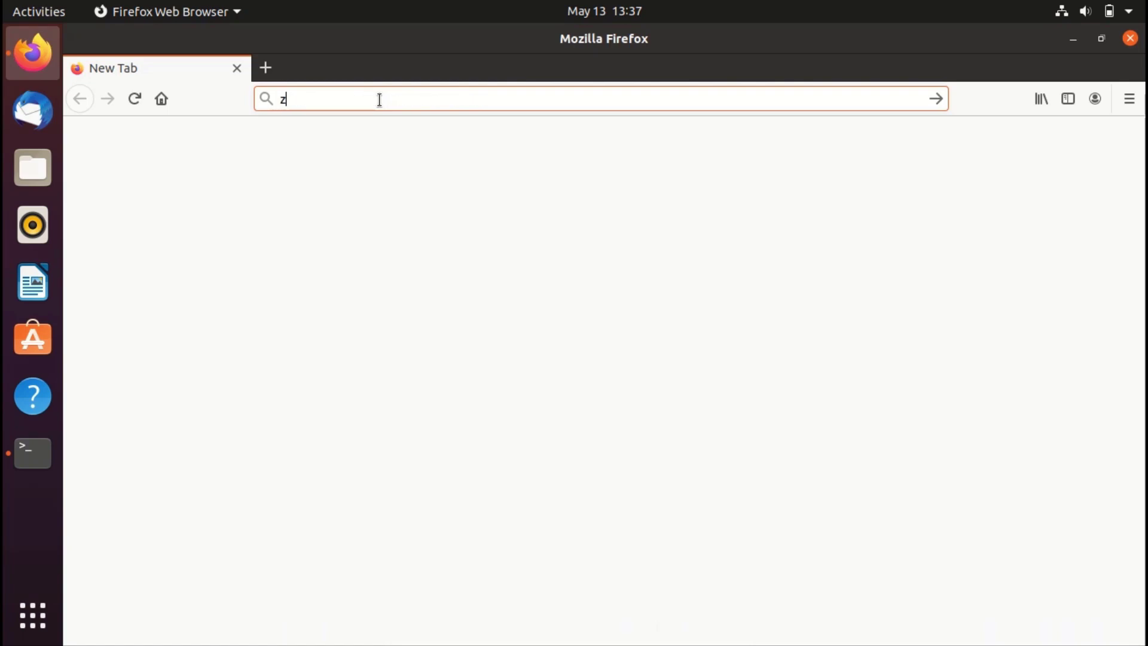
{"action": "type", "text": "oom."}
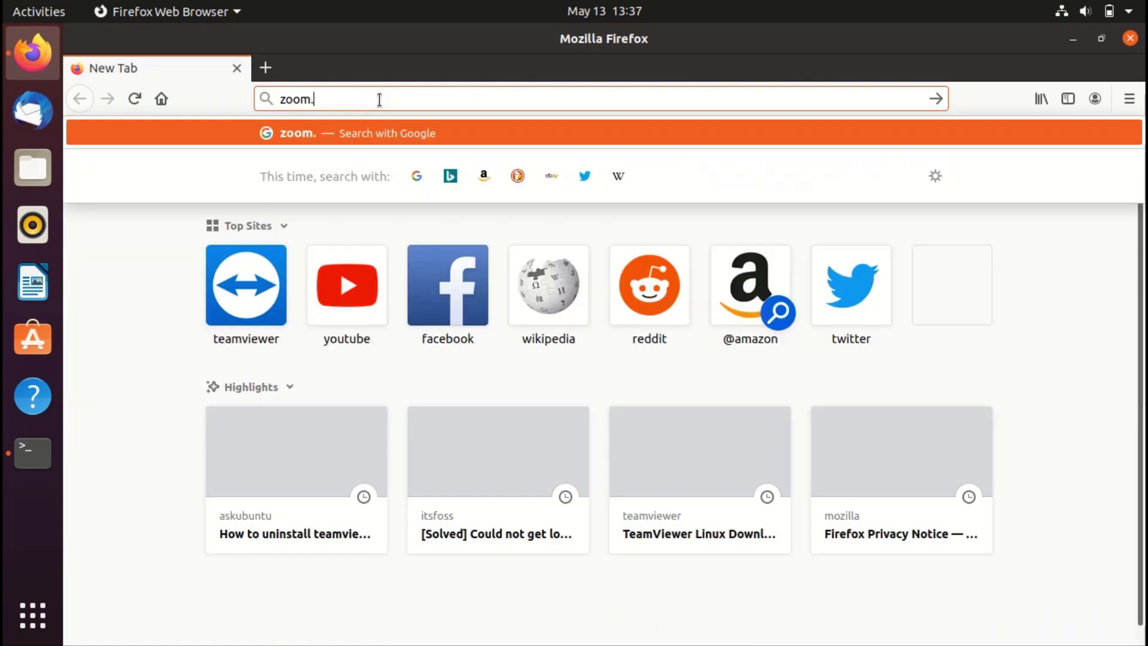
{"action": "type", "text": "us/"}
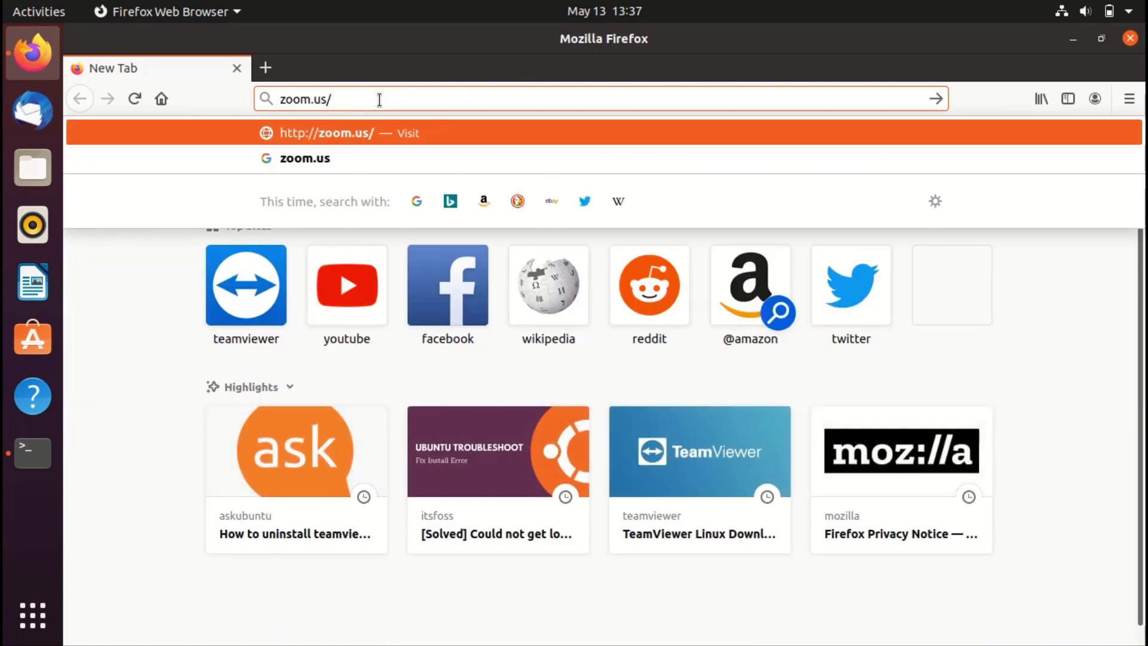
{"action": "type", "text": "downloads"}
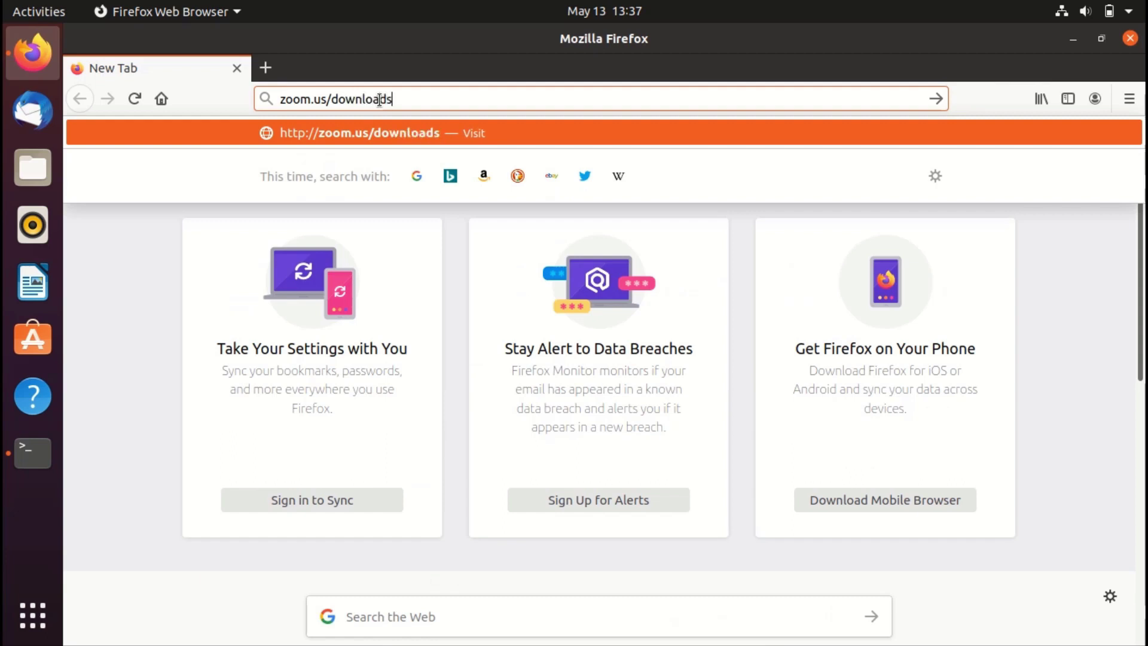
{"action": "key", "text": "Return"}
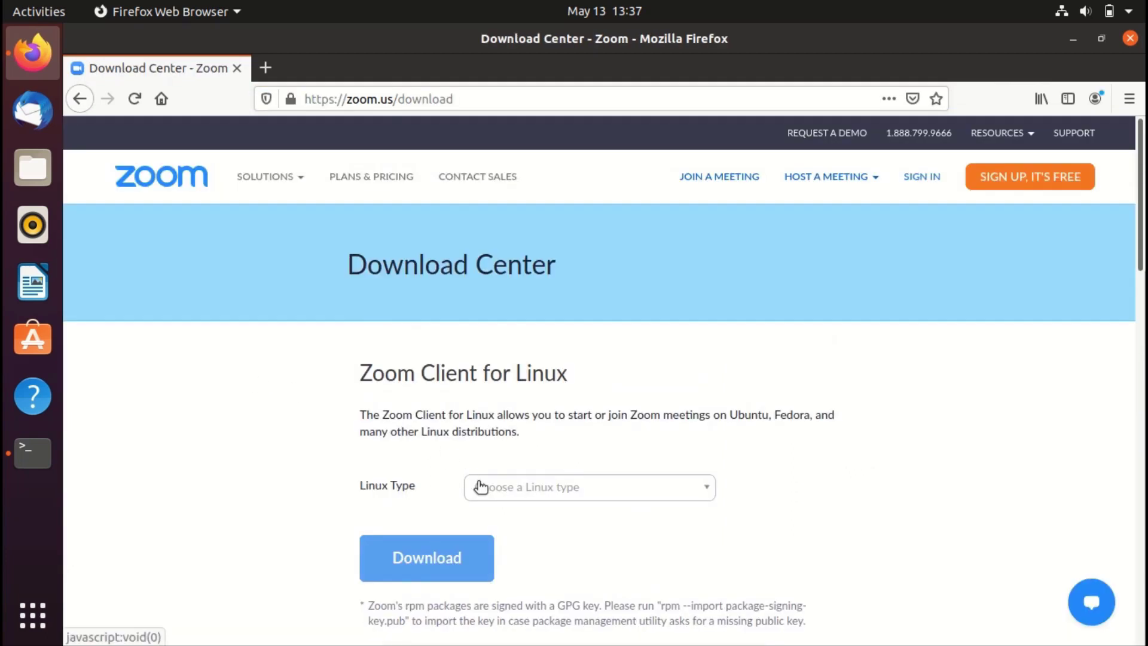
Set the Linux Type to Ubuntu to get the 64-bit deb package for 14.04+.
{"action": "left_click", "coordinate": [573, 500]}
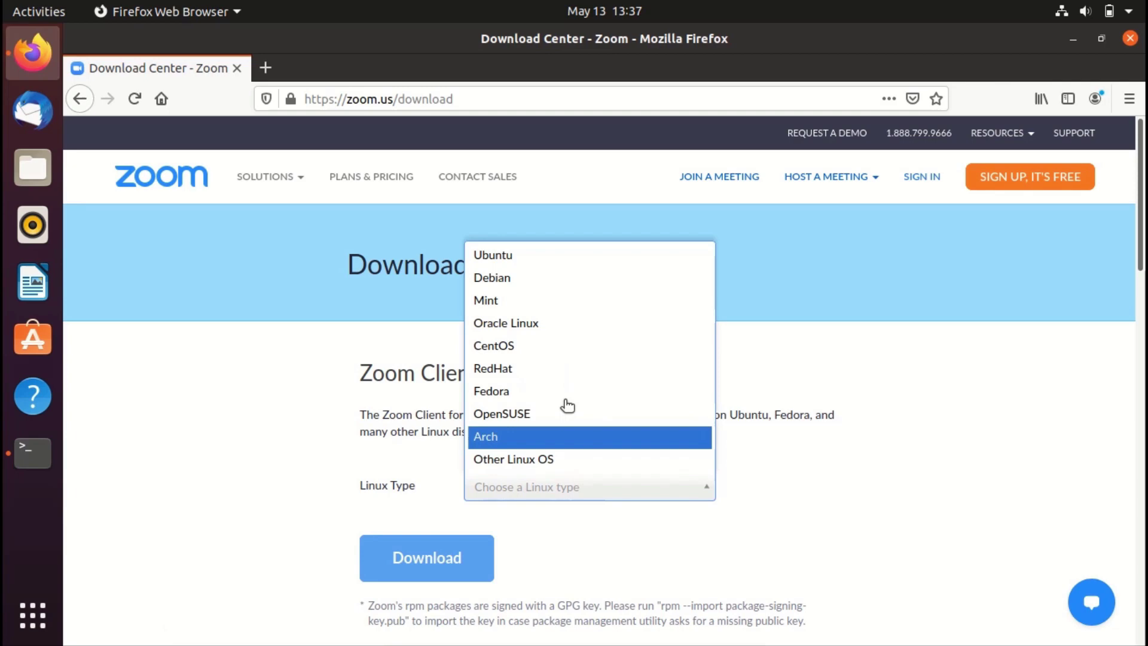
{"action": "left_click", "coordinate": [565, 261]}
{"action": "scroll", "coordinate": [529, 391], "scroll_direction": "down", "scroll_amount": 5}
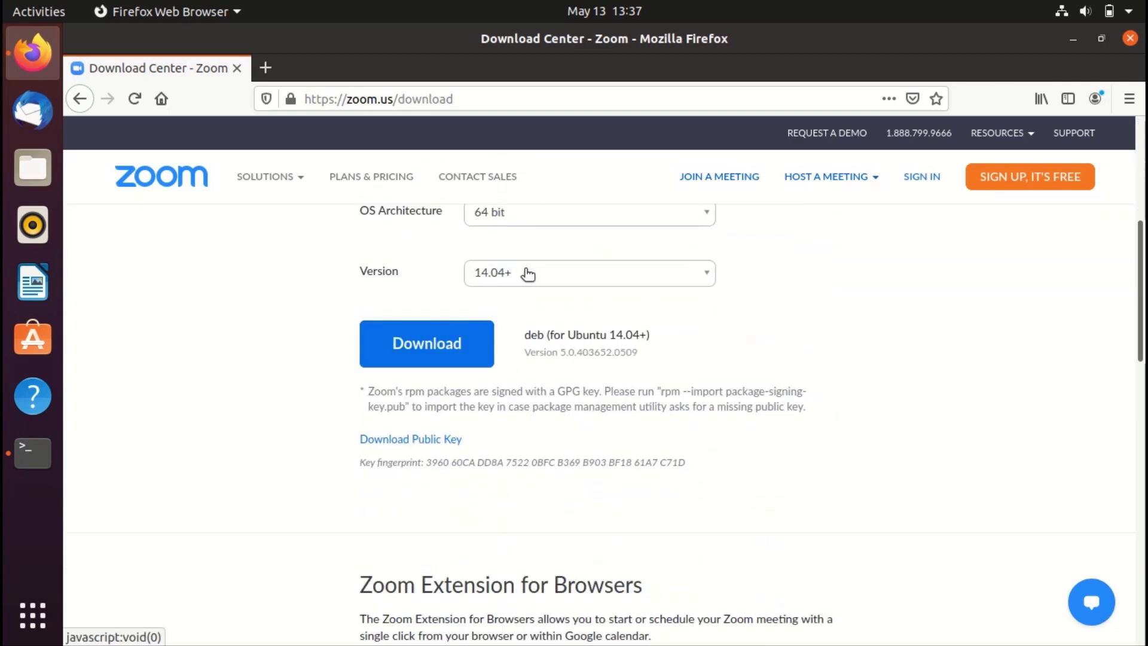
{"action": "scroll", "coordinate": [528, 274], "scroll_direction": "up", "scroll_amount": 4}
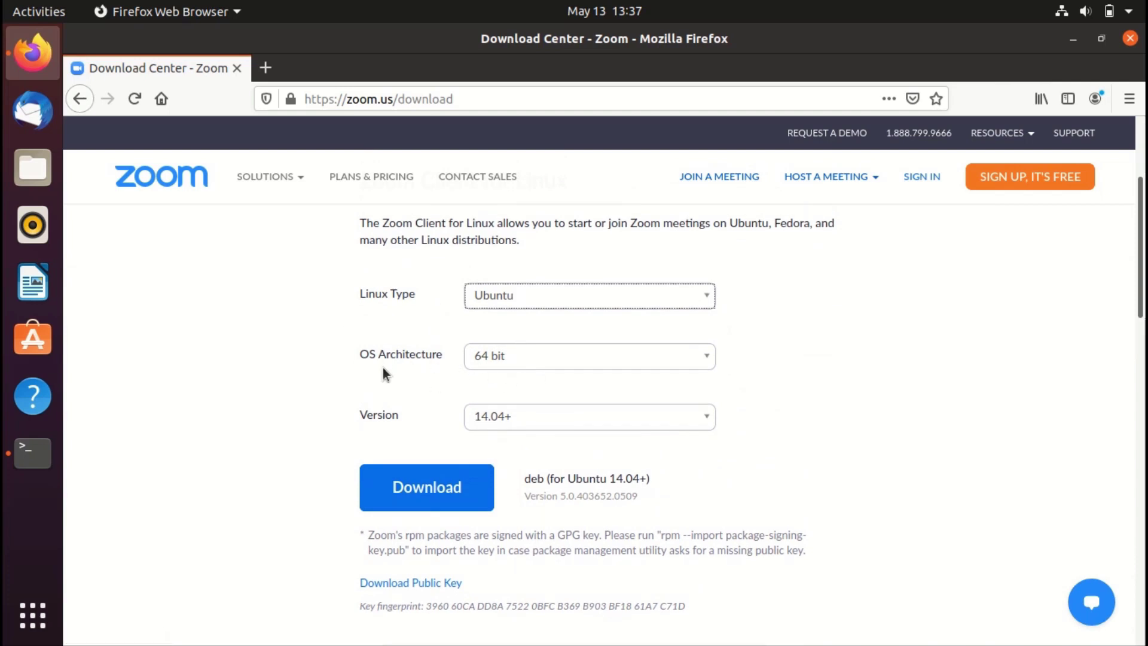
Open Settings from the applications grid to check the 64-bit OS type.
{"action": "left_click", "coordinate": [33, 614]}
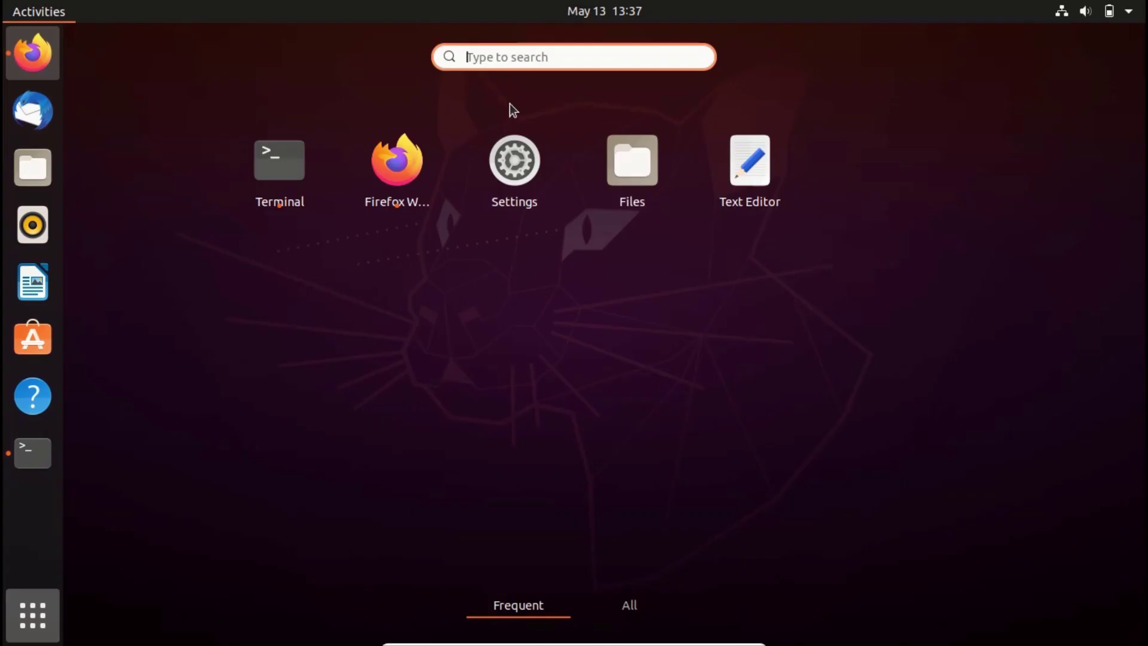
{"action": "left_click", "coordinate": [511, 161]}
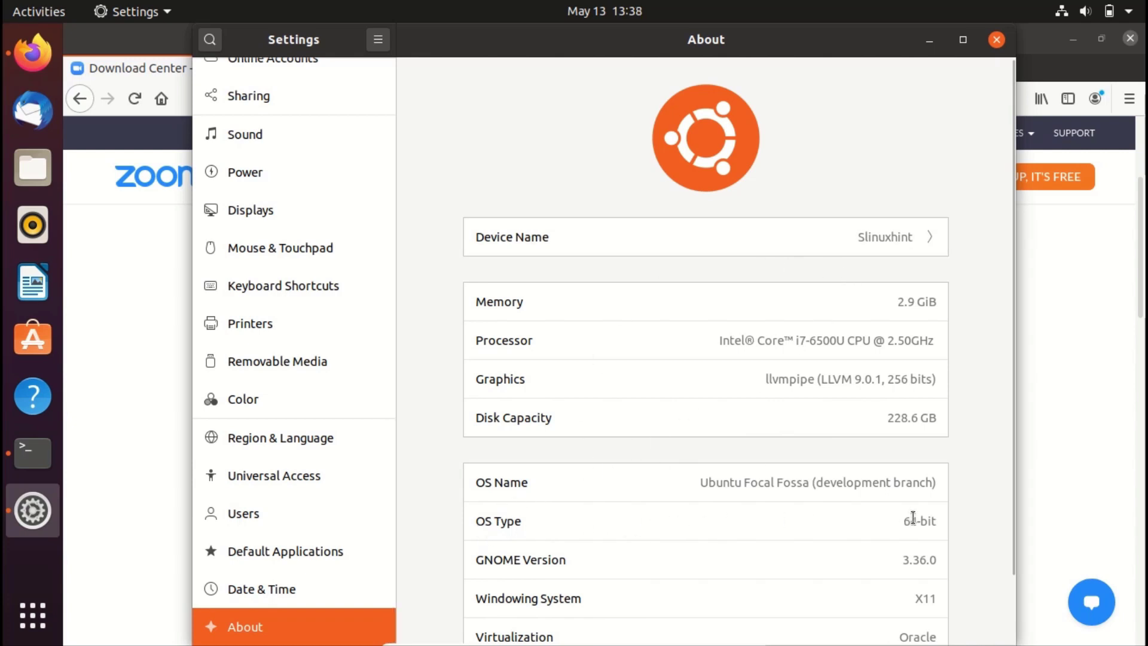
Close Settings and save the 39.6 MB zoom_amd64.deb as a file.
{"action": "key", "text": "ctrl+q"}
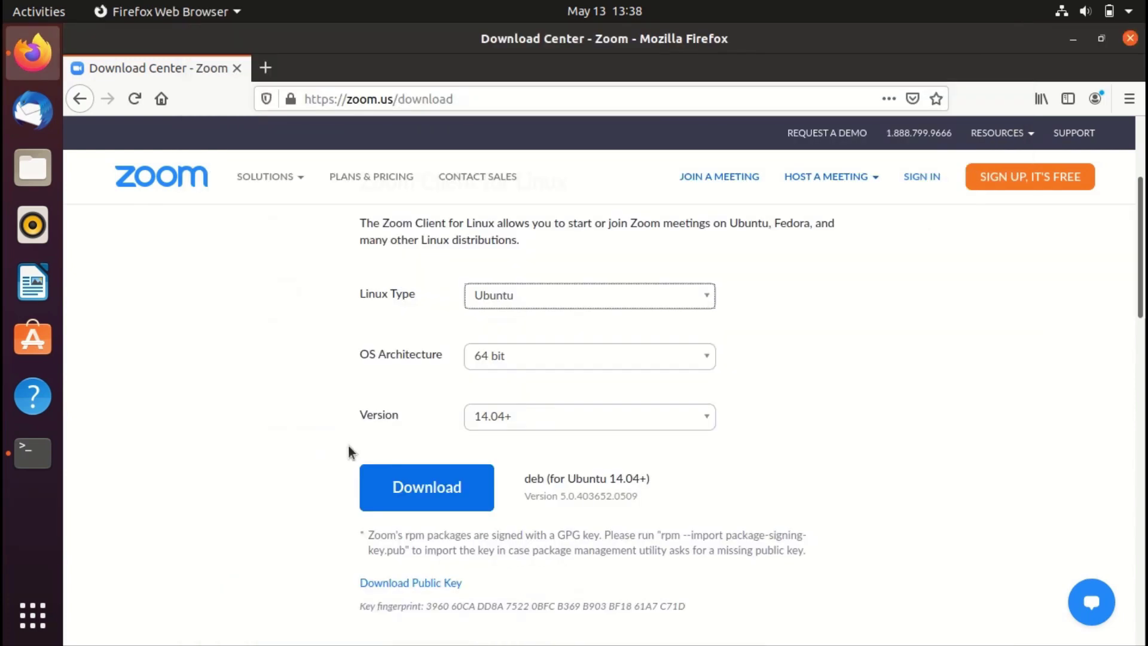
{"action": "left_click", "coordinate": [444, 485]}
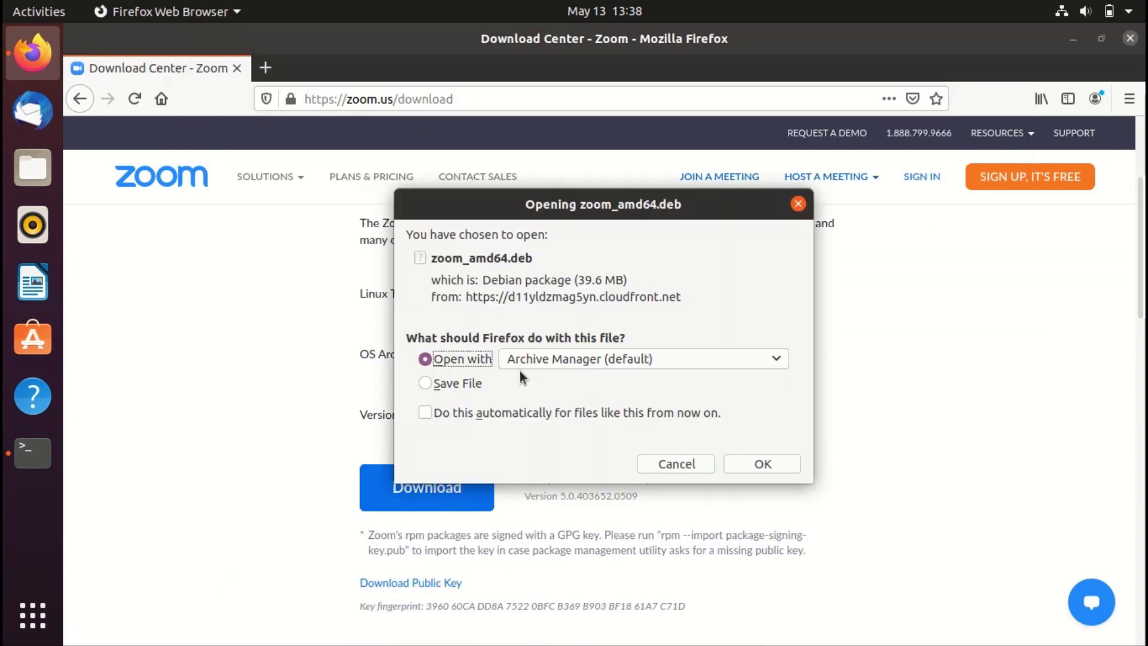
{"action": "left_click", "coordinate": [470, 385]}
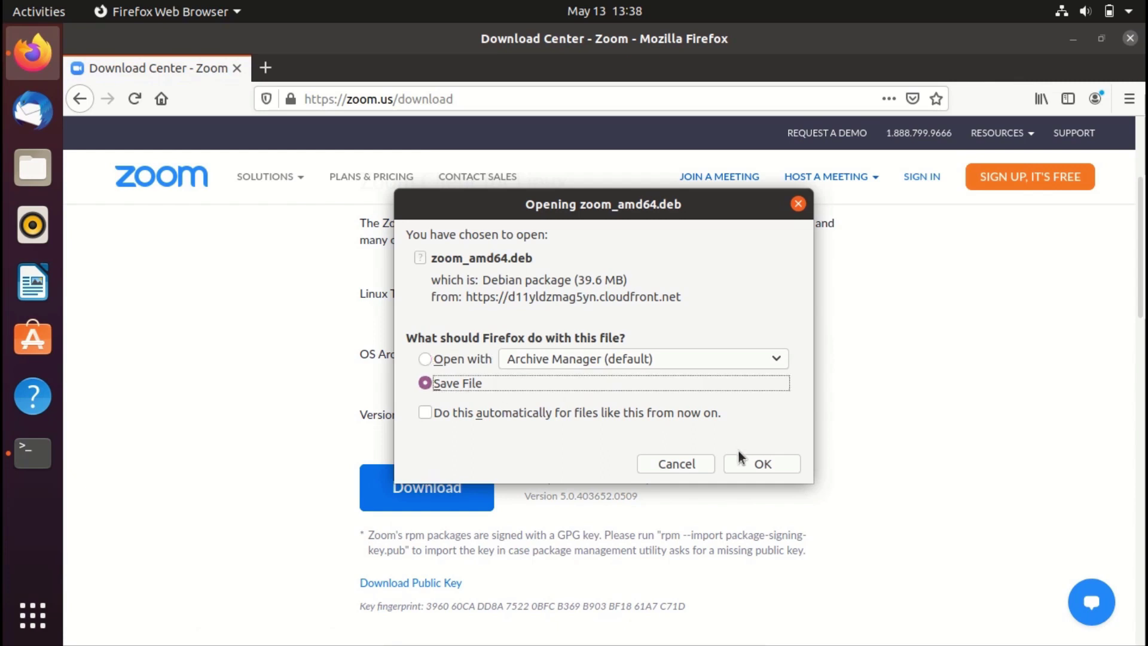
{"action": "left_click", "coordinate": [754, 464]}
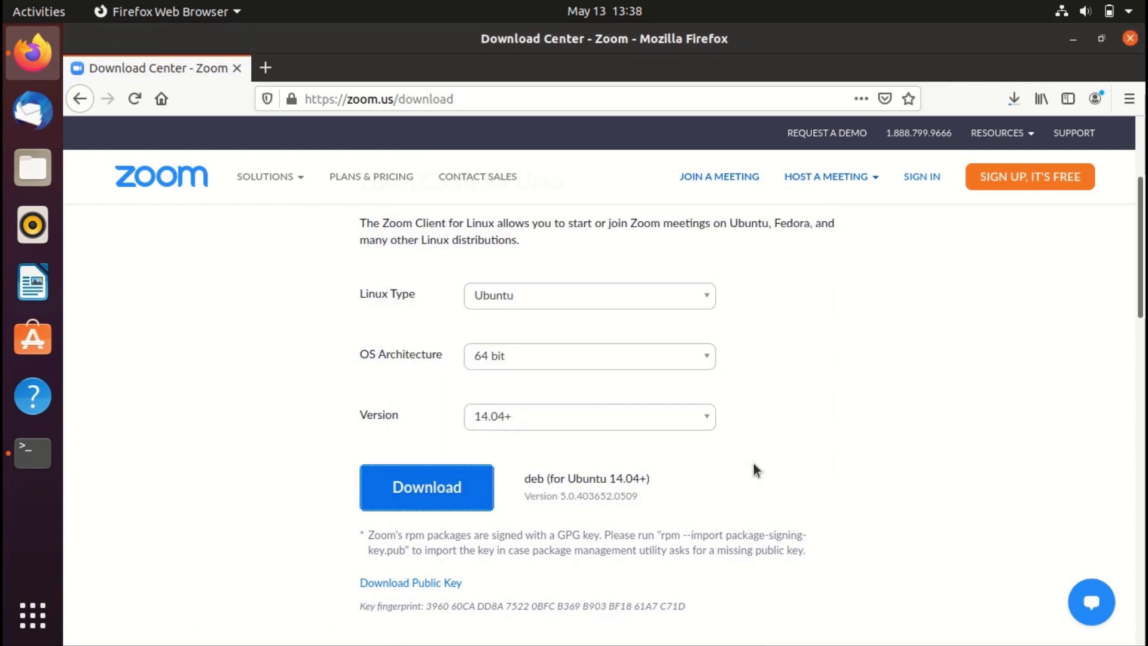
{"action": "left_click", "coordinate": [1014, 98]}
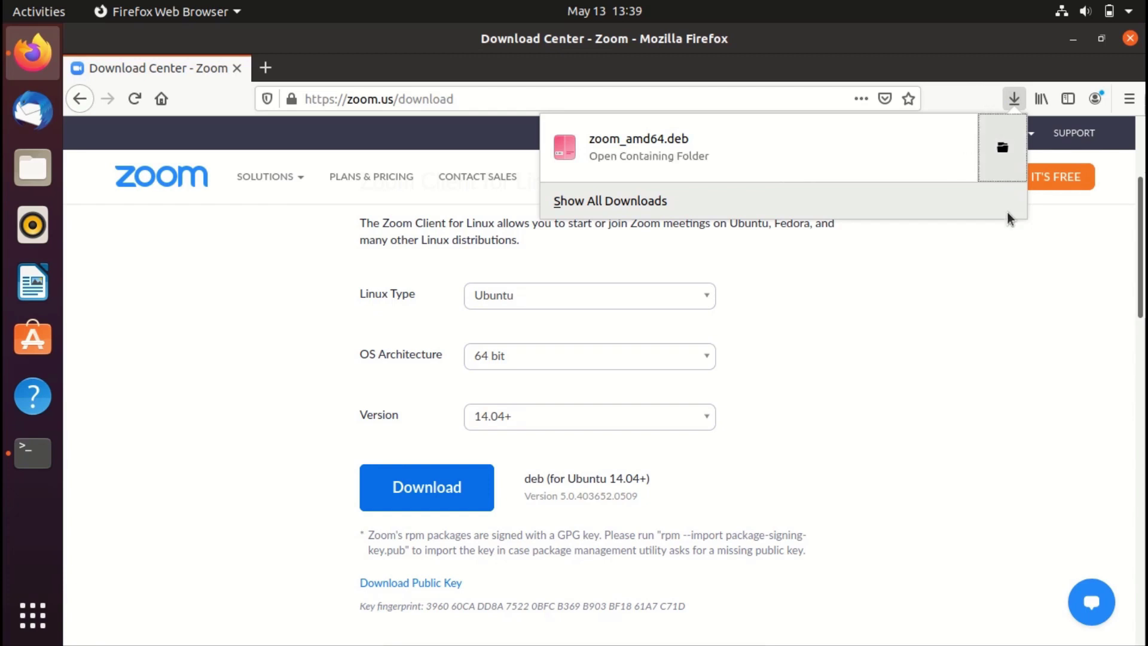
Open zoom_amd64.deb from its folder with Software Install, showing Zoom 5.0.403652.0509.
{"action": "key", "text": "Return"}
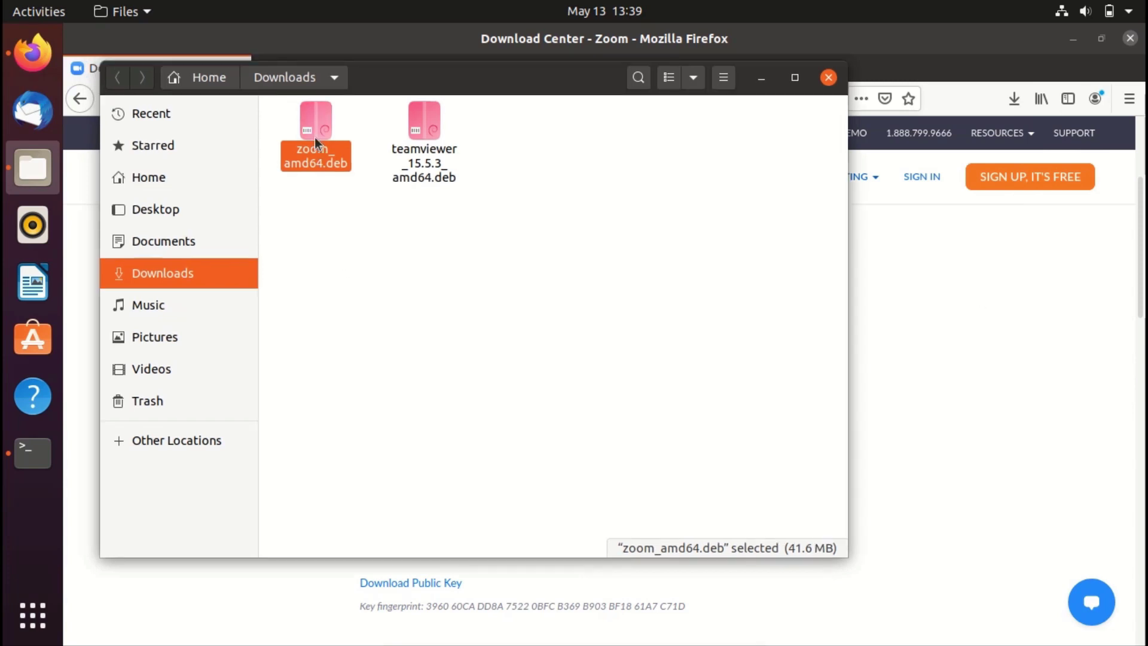
{"action": "right_click", "coordinate": [314, 142]}
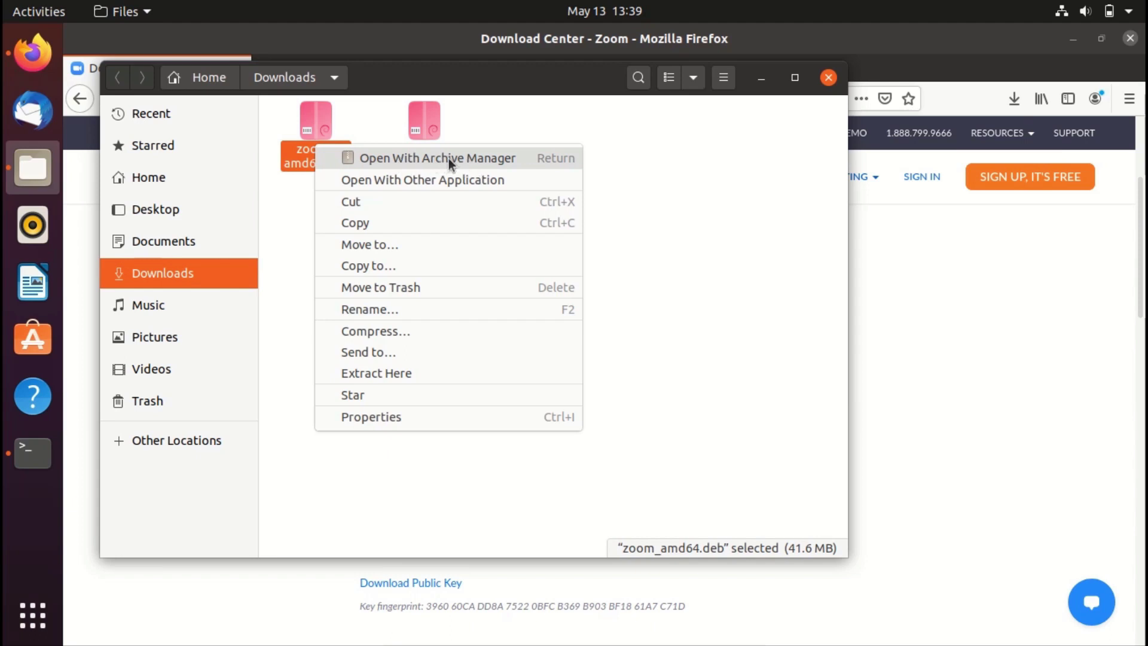
{"action": "left_click", "coordinate": [475, 184]}
{"action": "left_click", "coordinate": [411, 257]}
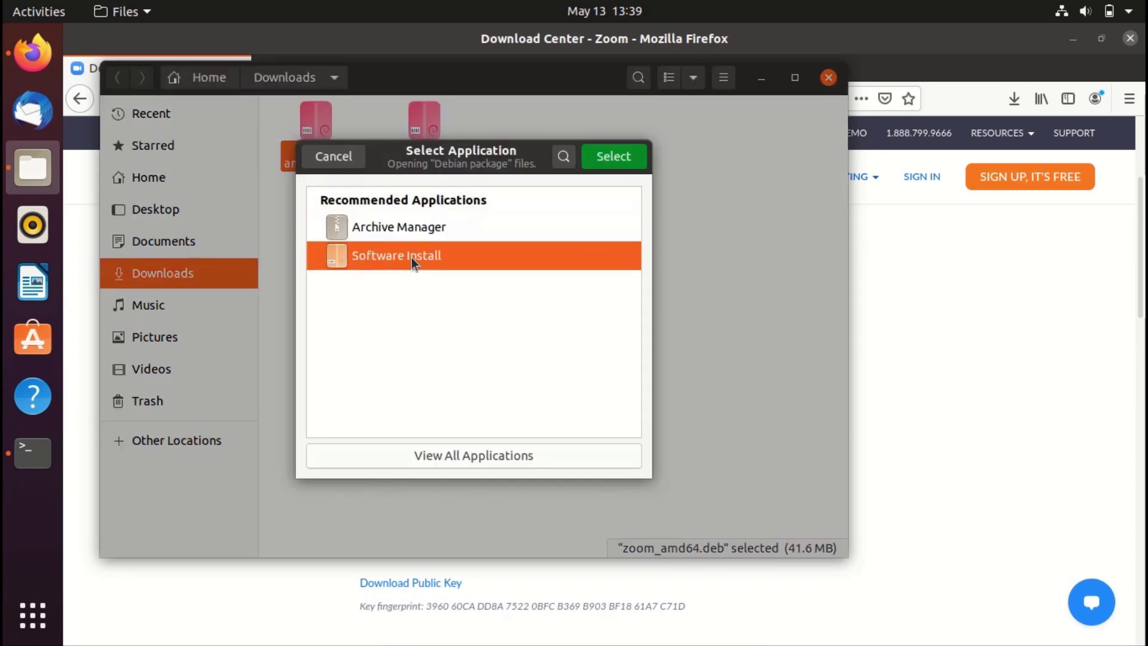
{"action": "left_click", "coordinate": [599, 160]}
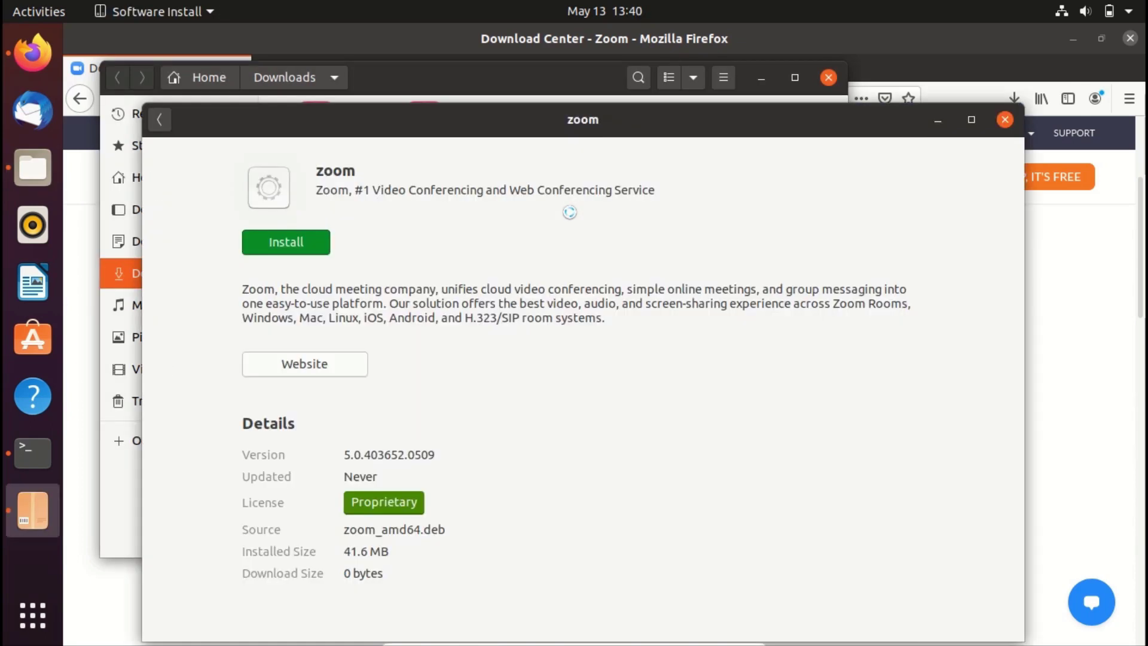
Install Zoom, authenticating with the account password.
{"action": "left_click", "coordinate": [291, 244]}
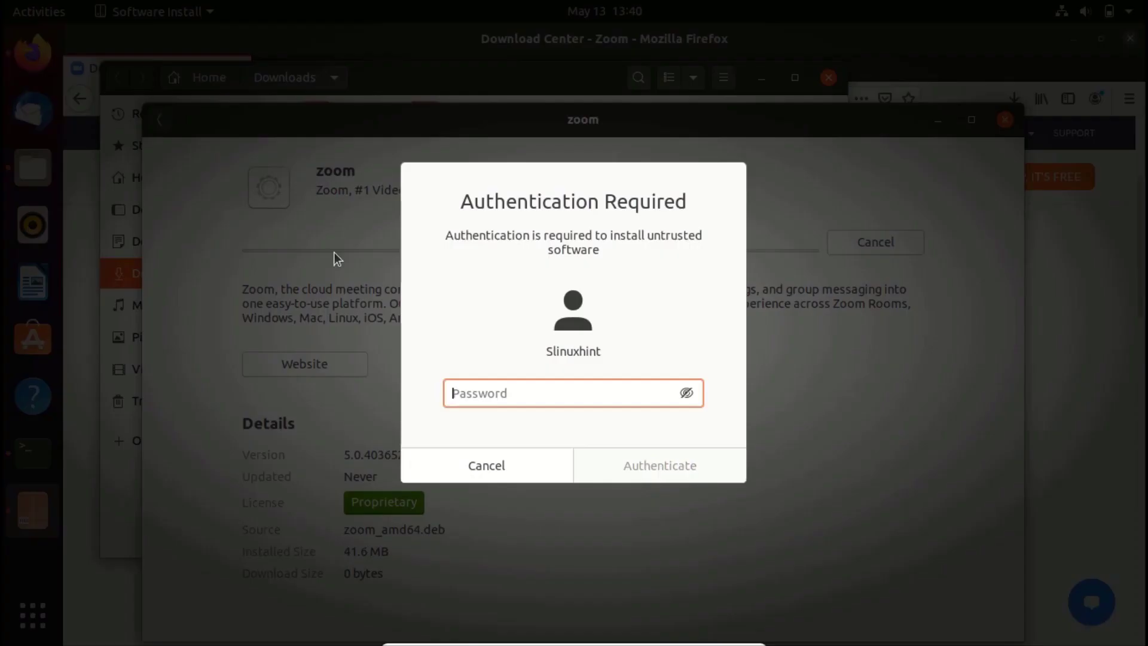
{"action": "type", "text": "•••••"}
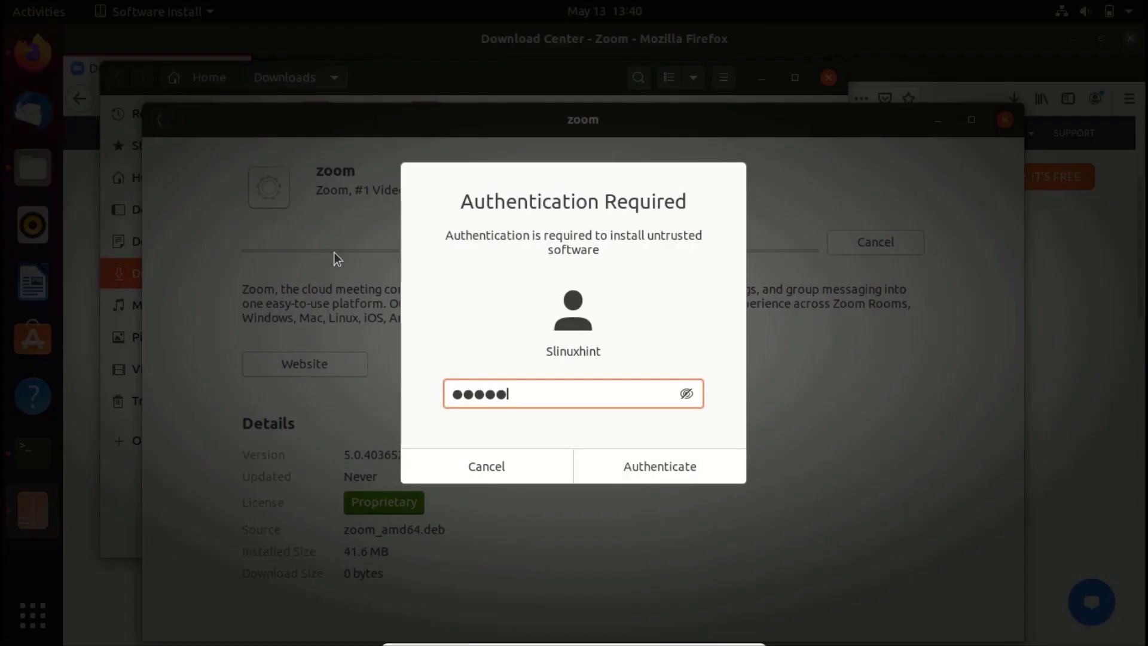
{"action": "left_click", "coordinate": [641, 464]}
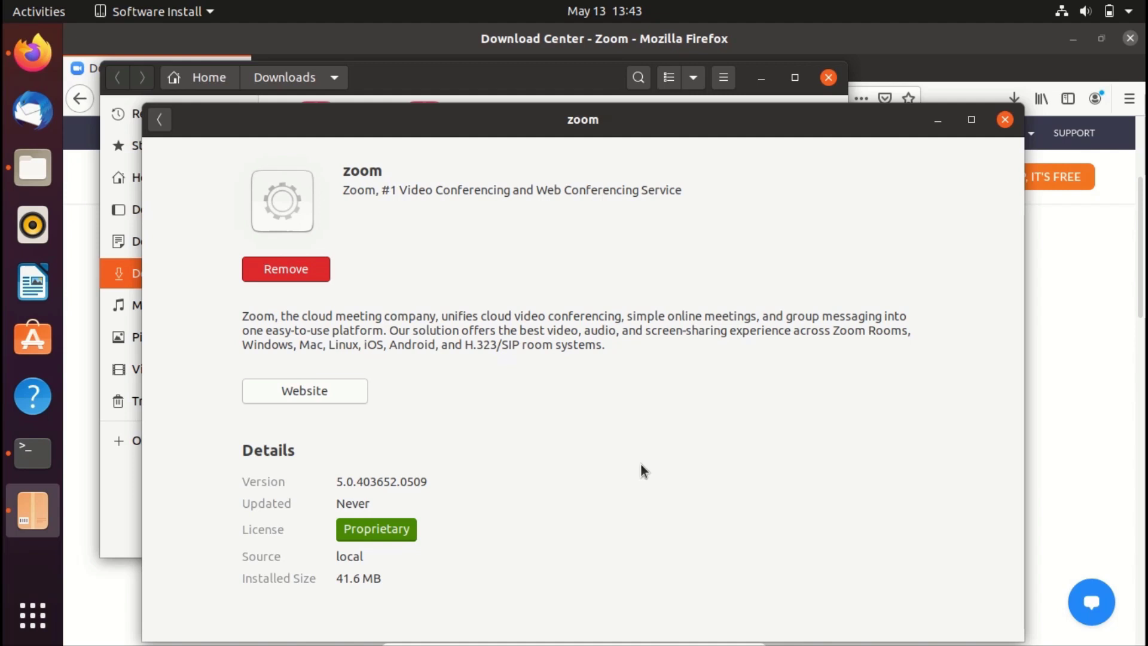
Search the applications for 'zoom' and launch Zoom Cloud Meetings.
{"action": "left_click", "coordinate": [17, 628]}
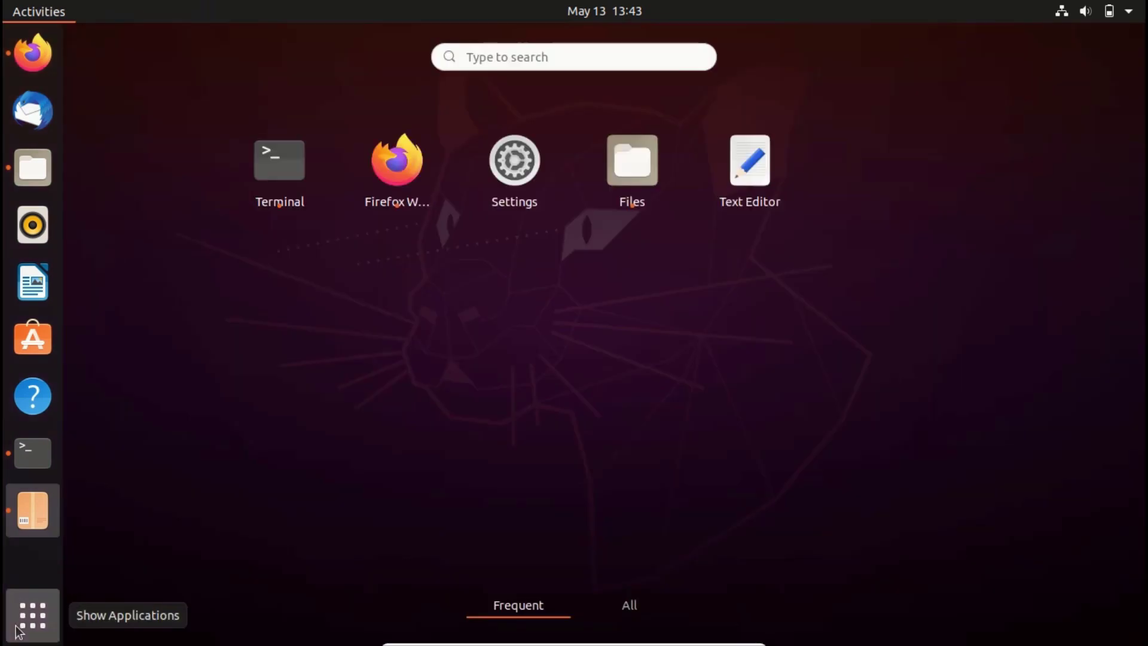
{"action": "left_click", "coordinate": [473, 55]}
{"action": "type", "text": "zoom"}
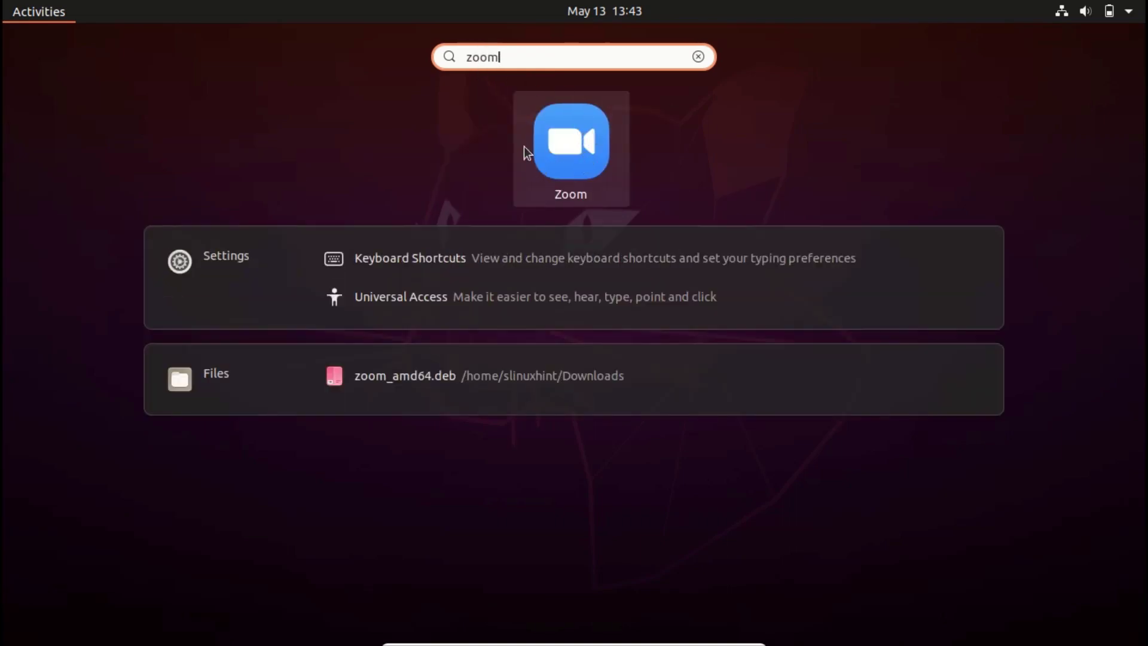
{"action": "left_click", "coordinate": [563, 160]}
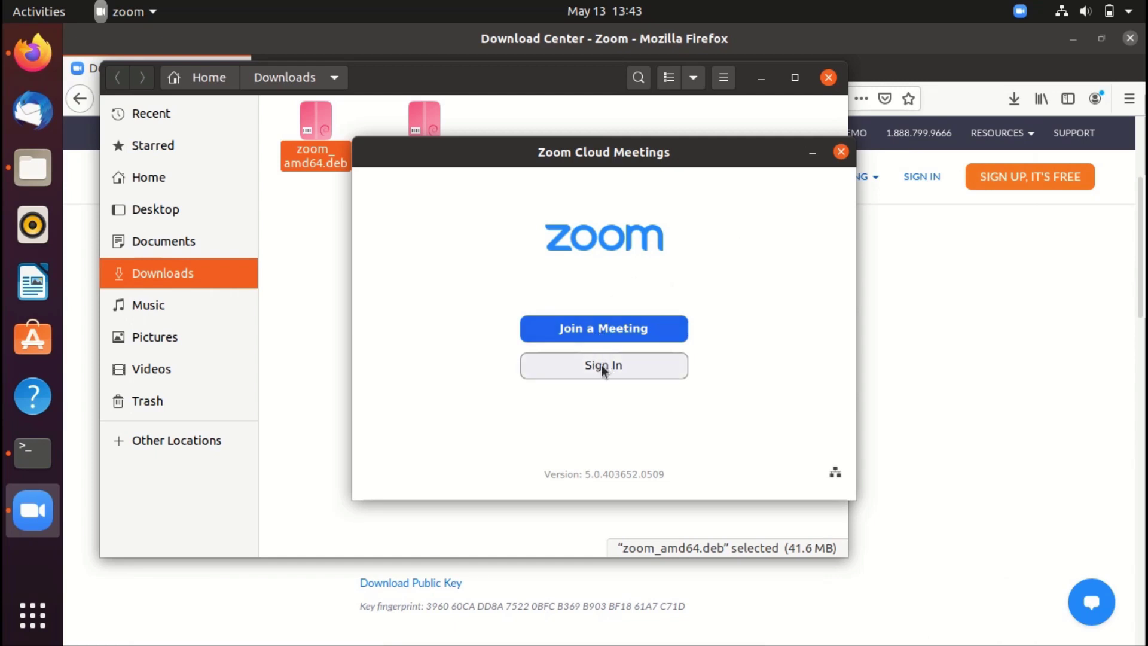
View and close the Join a Meeting form, then open the Zoom Sign In screen.
{"action": "left_click", "coordinate": [600, 329]}
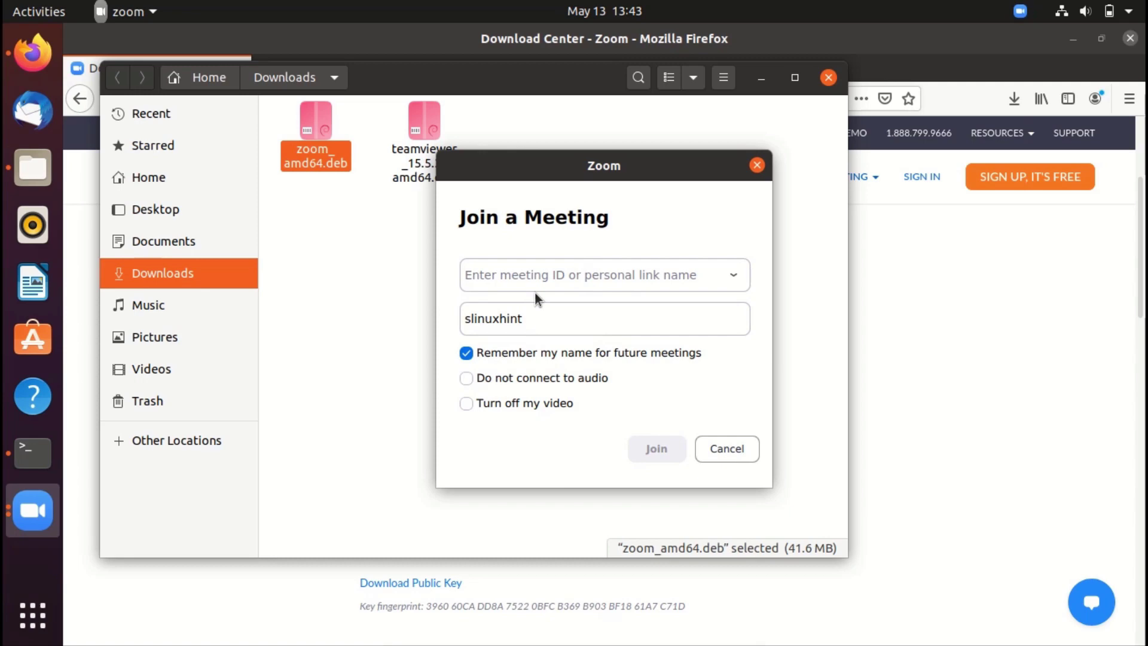
{"action": "left_click", "coordinate": [756, 166]}
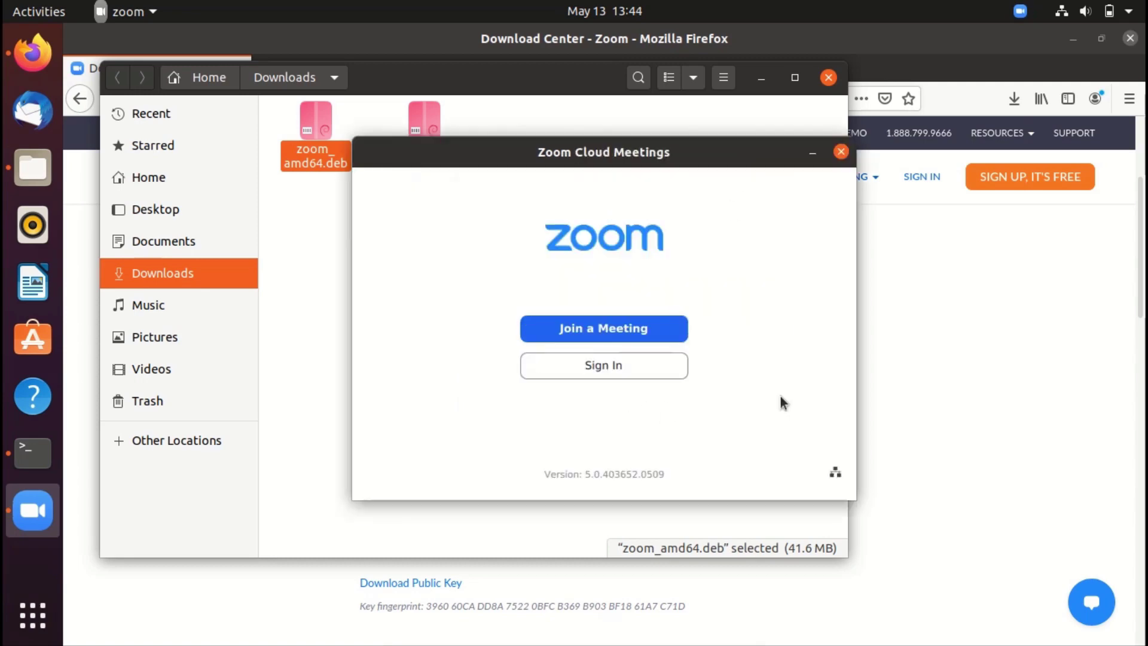
{"action": "left_click", "coordinate": [625, 368]}
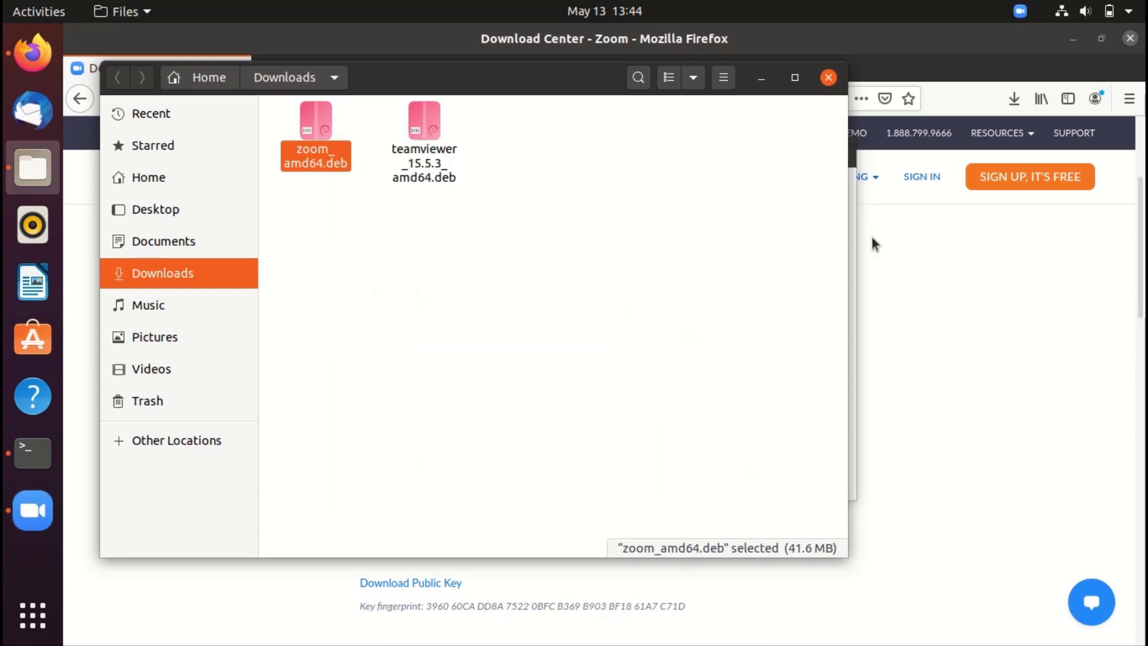
{"action": "key", "text": "alt+Tab"}
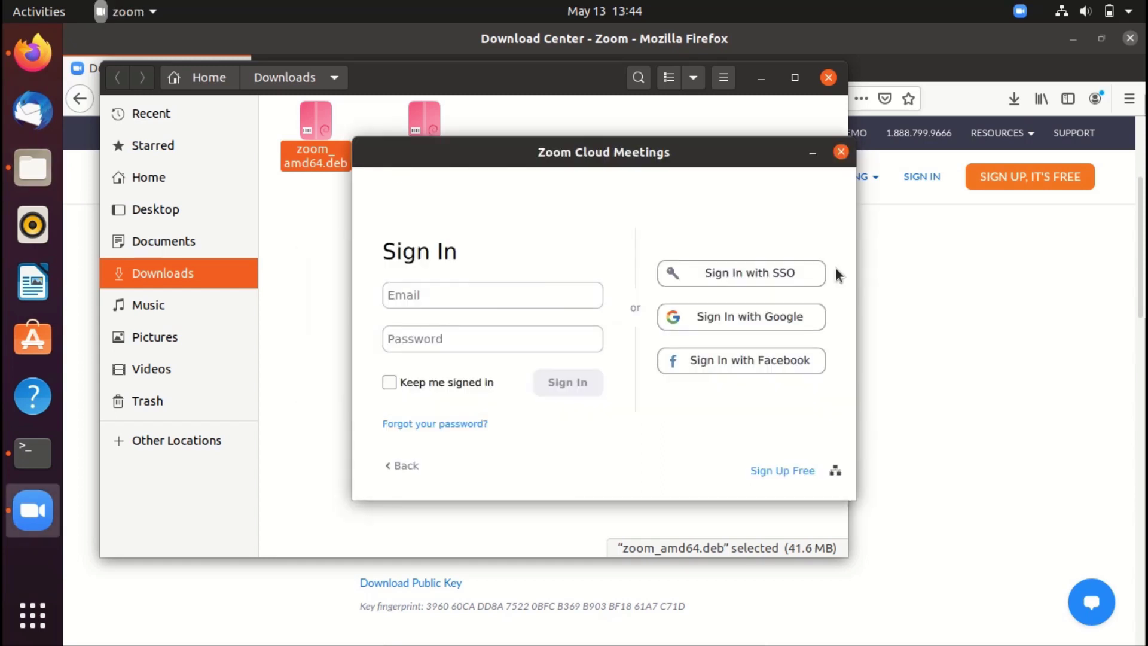
{"action": "key", "text": "alt+Tab"}
{"action": "key", "text": "alt+Tab"}
{"action": "key", "text": "alt+Tab"}
{"action": "key", "text": "alt+Tab"}
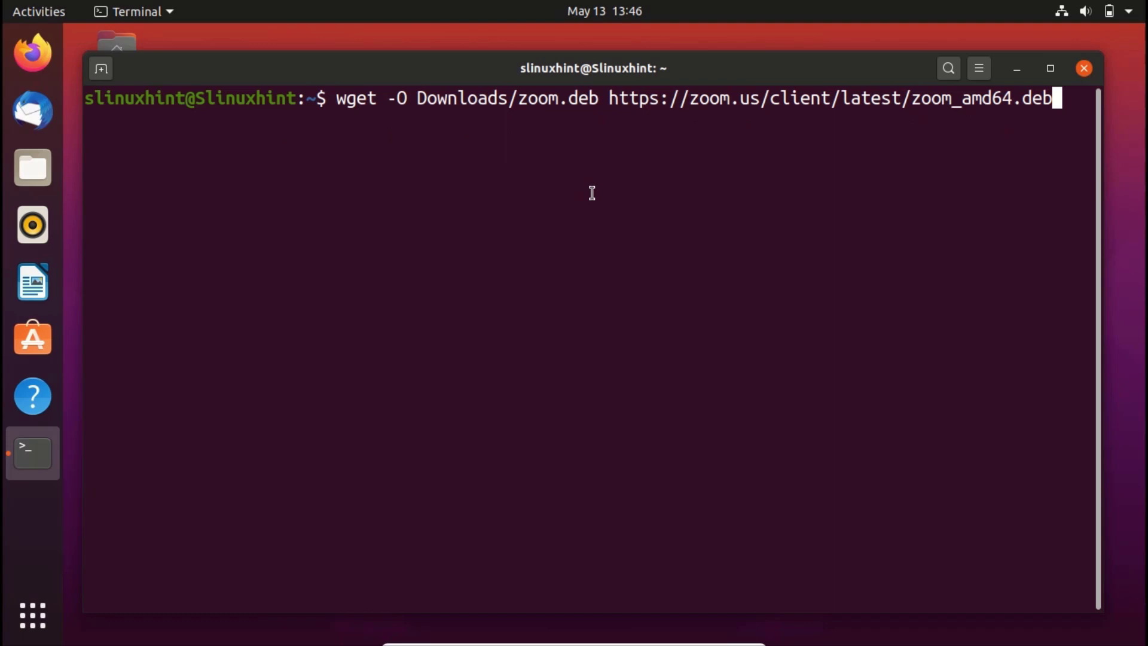
Run the wget command, saving the latest Zoom package as Downloads/zoom.deb.
{"action": "left_click_drag", "start_coordinate": [1091, 97], "coordinate": [609, 97]}
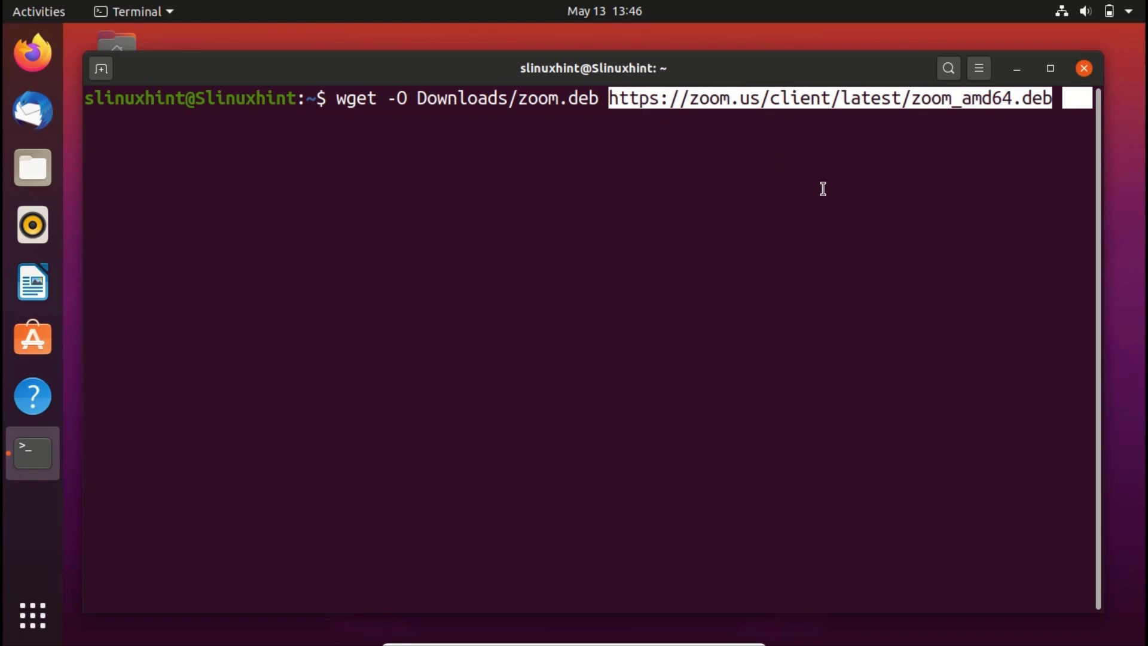
{"action": "left_click", "coordinate": [597, 110]}
{"action": "left_click_drag", "start_coordinate": [598, 110], "coordinate": [417, 98]}
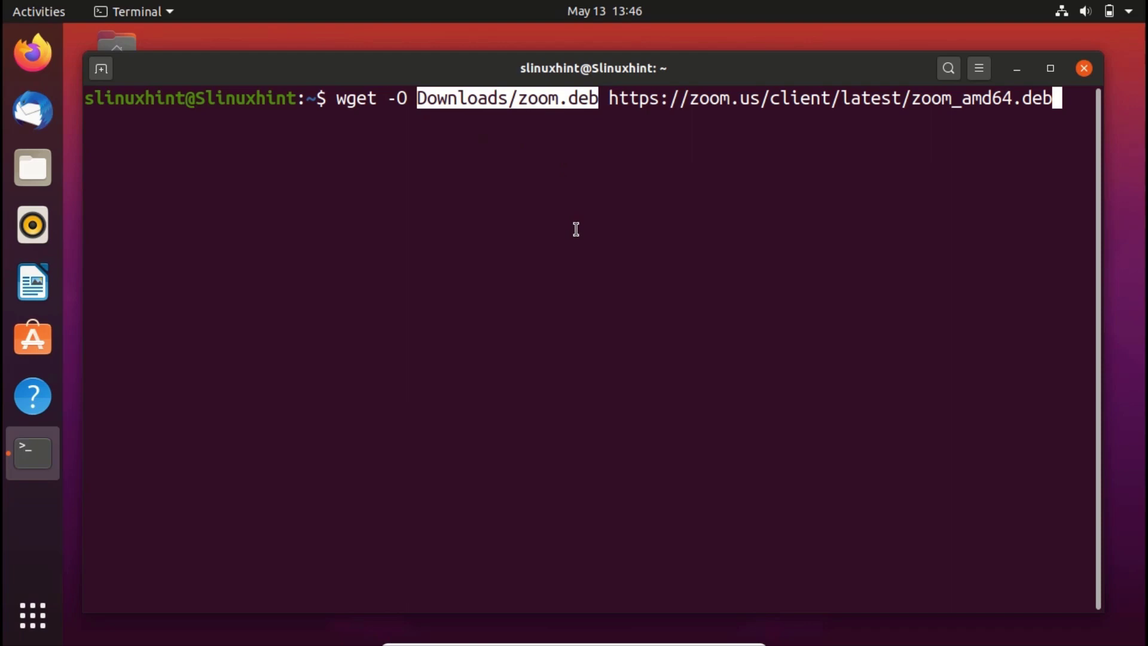
{"action": "left_click", "coordinate": [1078, 114]}
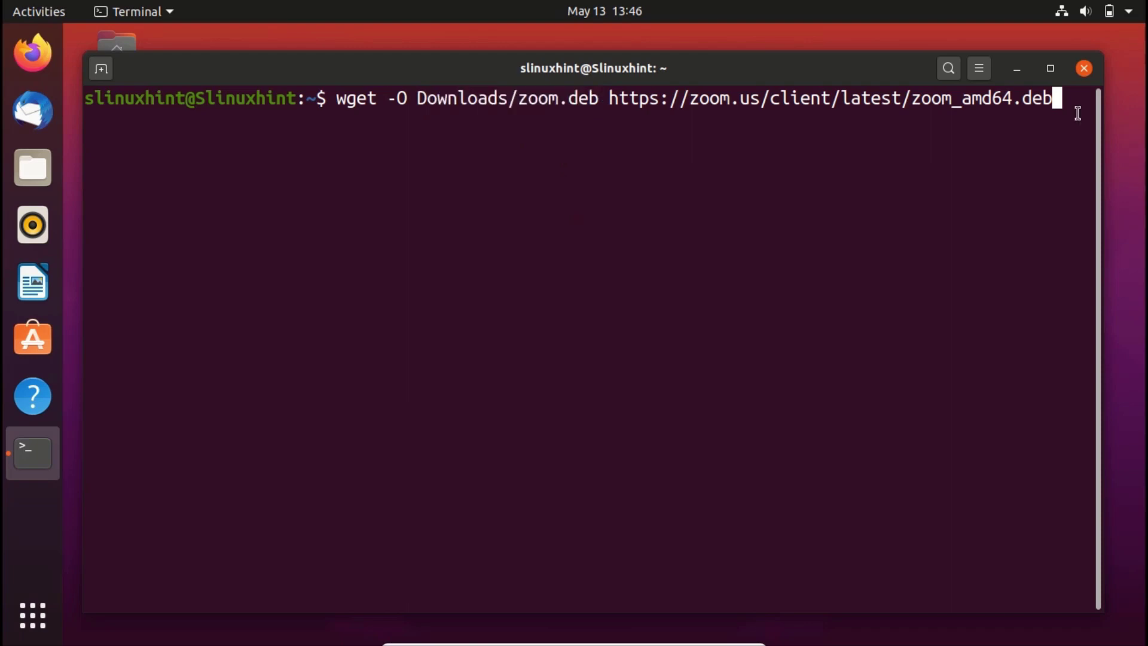
{"action": "key", "text": "Return"}
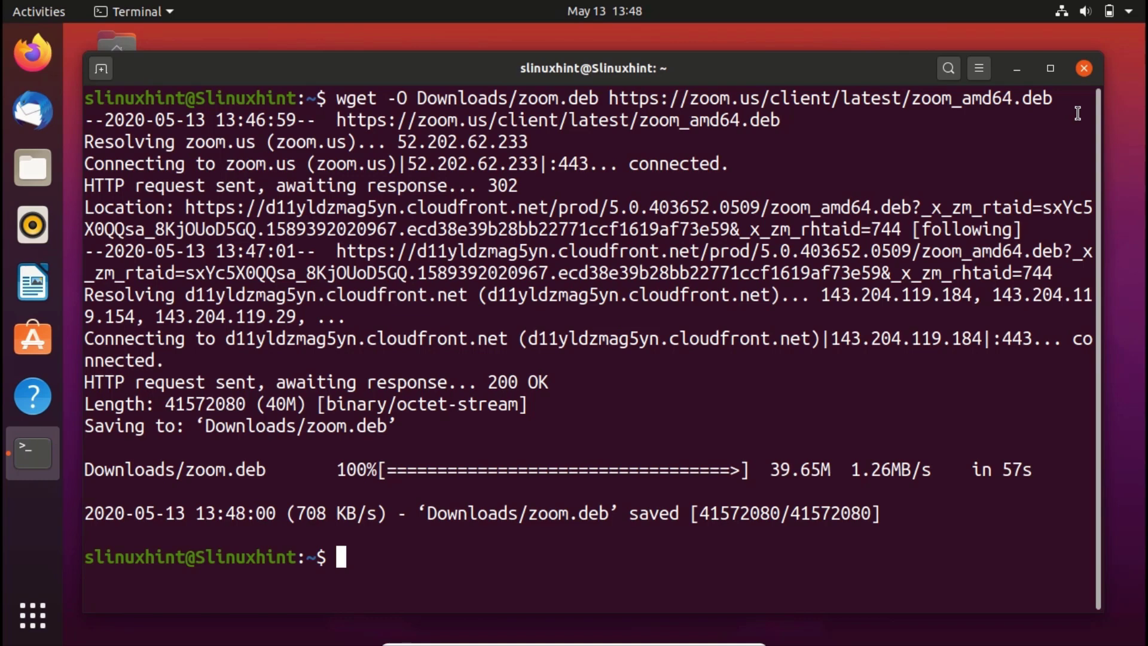
Change into the Downloads folder with cd Downloads/.
{"action": "type", "text": "cd Dow"}
{"action": "key", "text": "Tab"}
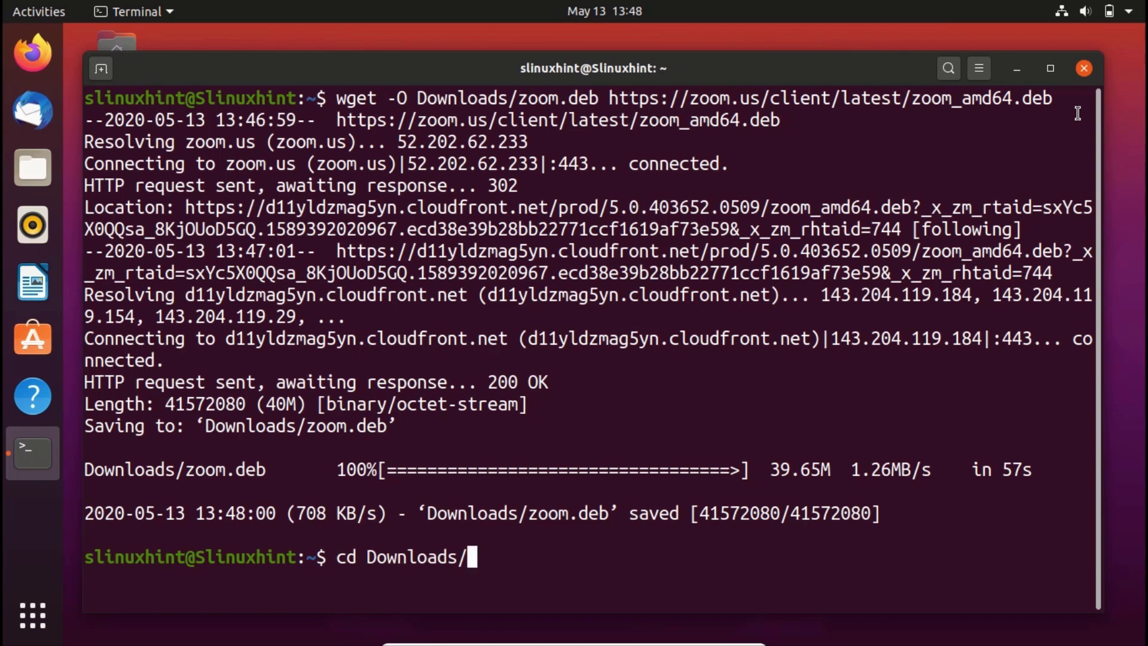
{"action": "key", "text": "Return"}
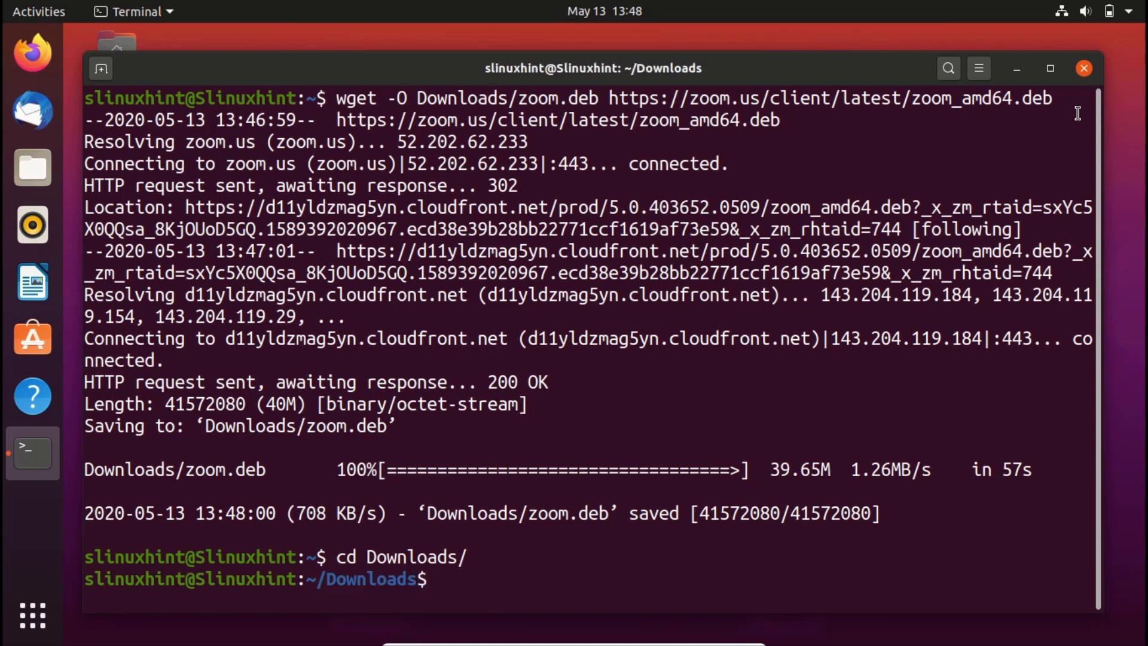
Clear the terminal and list files, showing zoom.deb beside zoom_amd64.deb and teamviewer_15.5.3_amd64.deb.
{"action": "type", "text": "clear"}
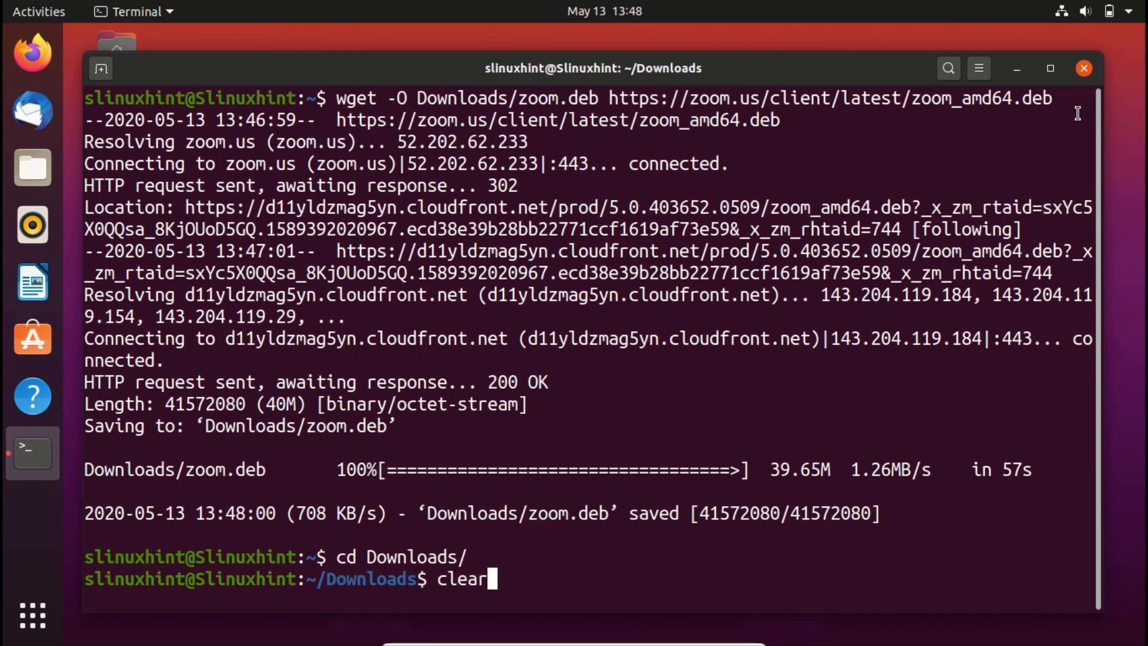
{"action": "key", "text": "Return"}
{"action": "type", "text": "ls"}
{"action": "key", "text": "Return"}
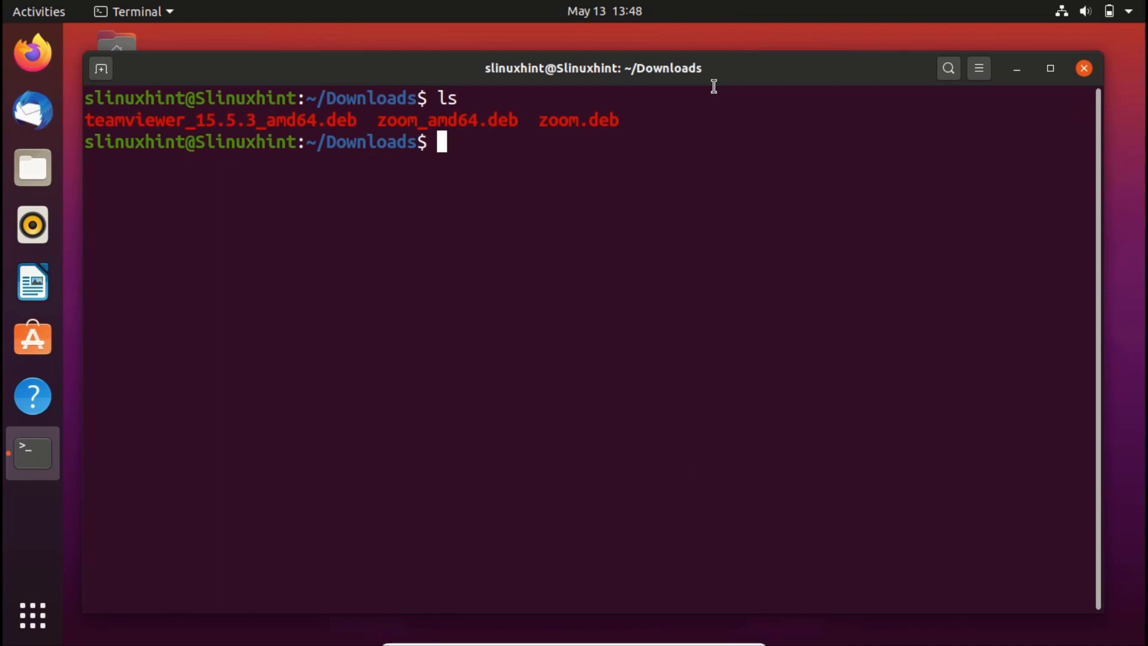
{"action": "left_click_drag", "start_coordinate": [621, 122], "coordinate": [535, 122]}
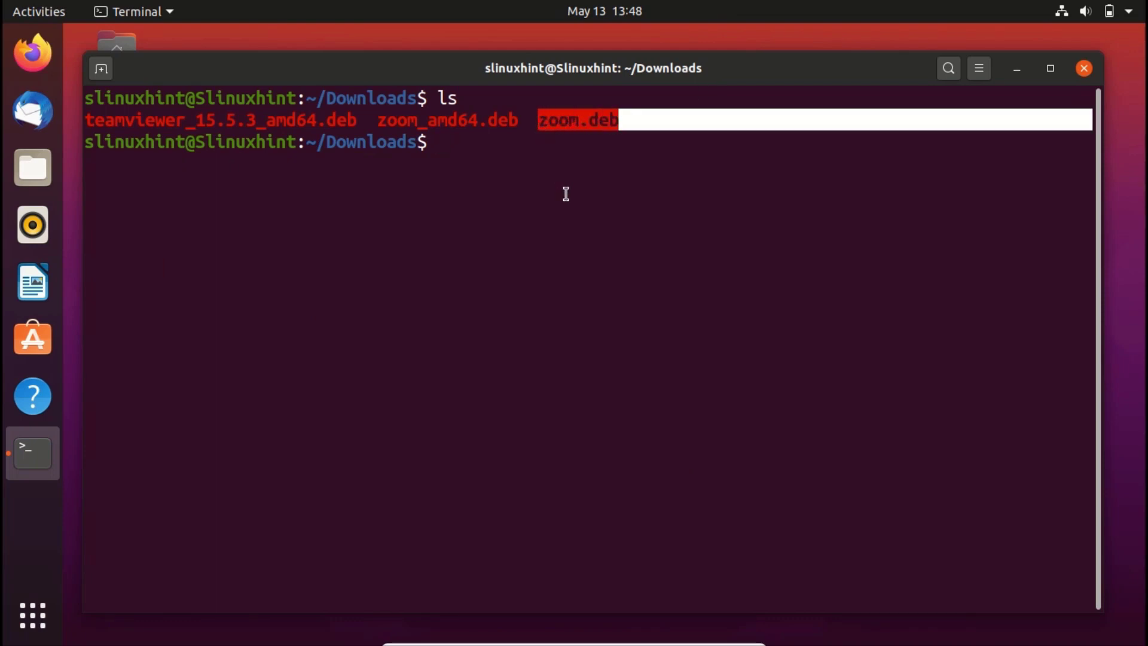
{"action": "left_click", "coordinate": [546, 195]}
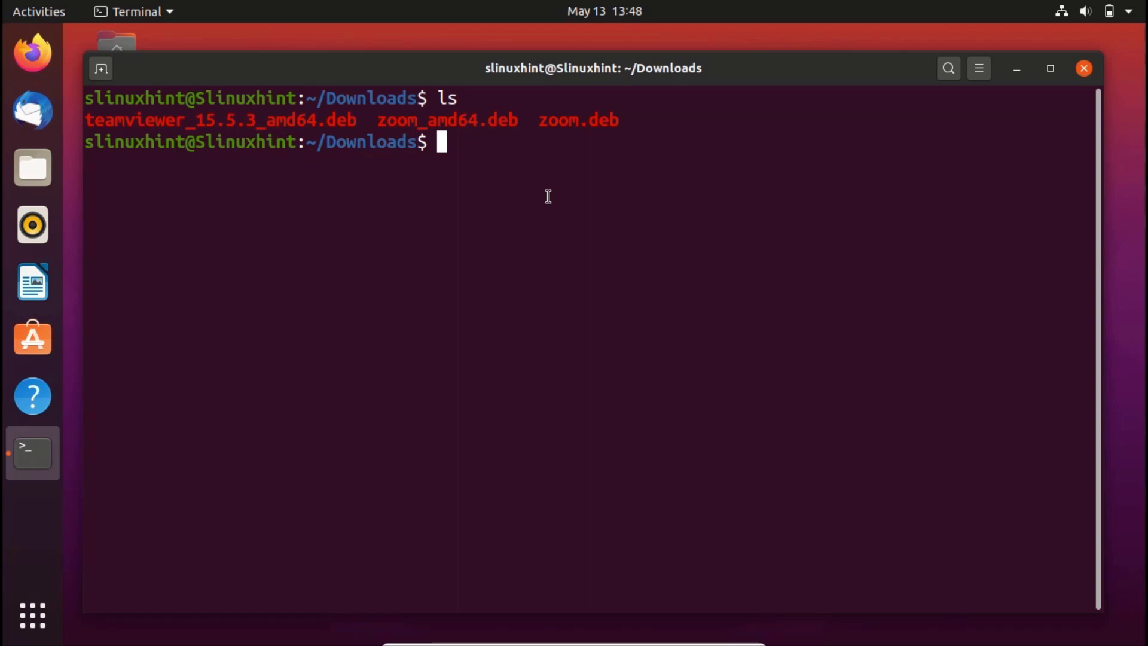
Install zoom.deb with sudo dpkg -i zoom.deb, entering the sudo password.
{"action": "type", "text": "sudo dpkh"}
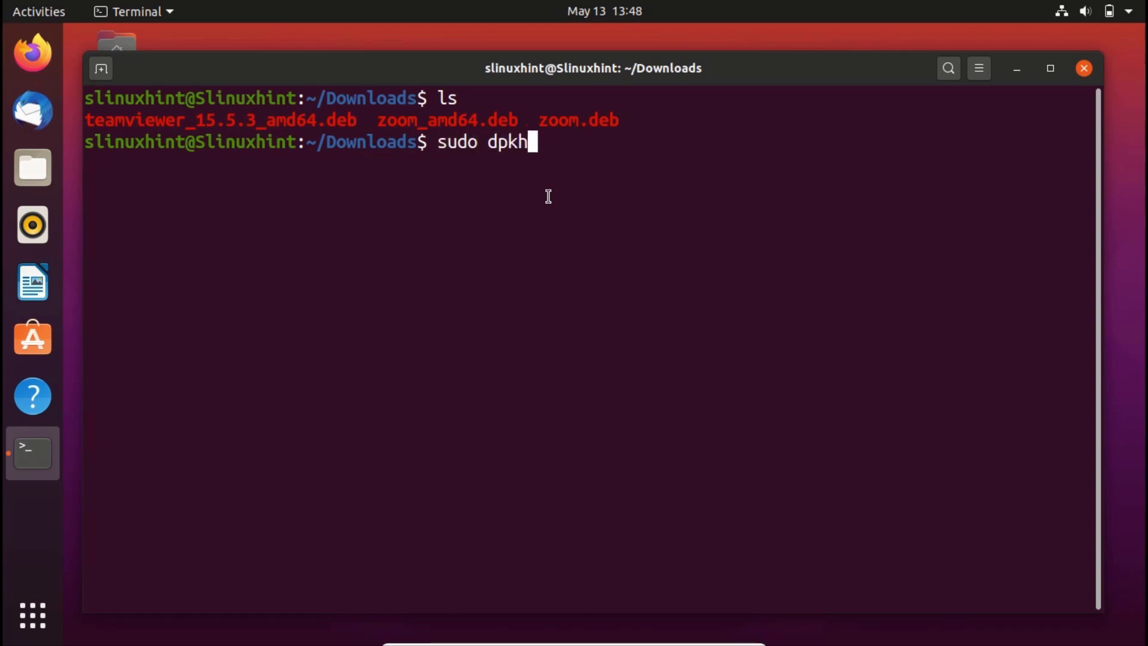
{"action": "key", "text": "BackSpace"}
{"action": "type", "text": "g -i"}
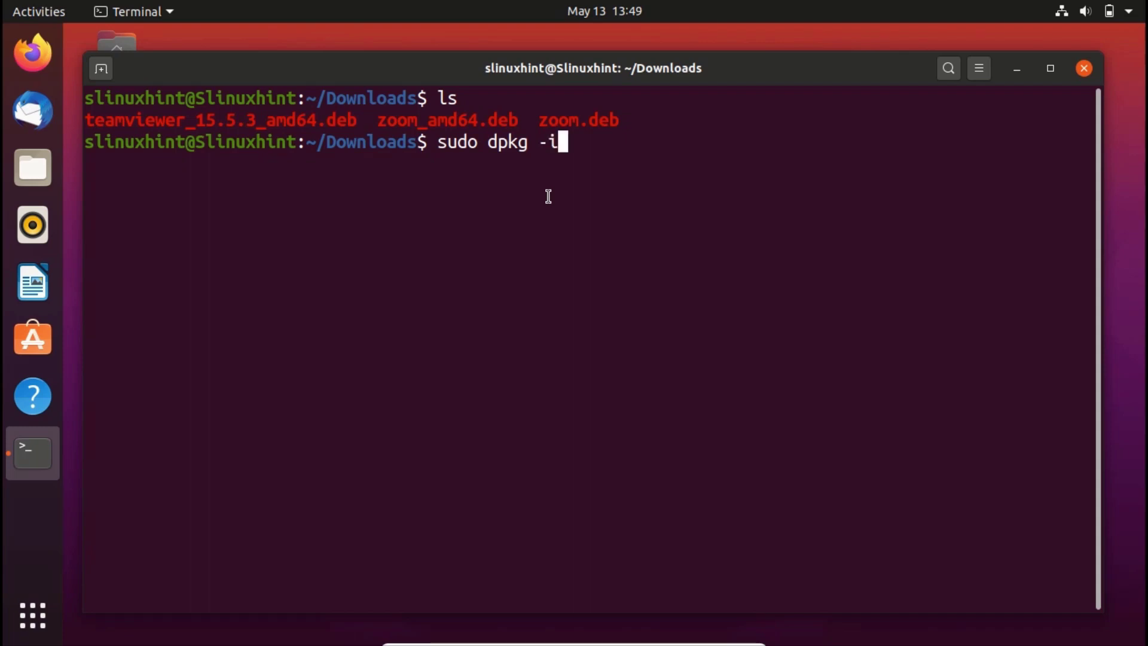
{"action": "type", "text": " zoom"}
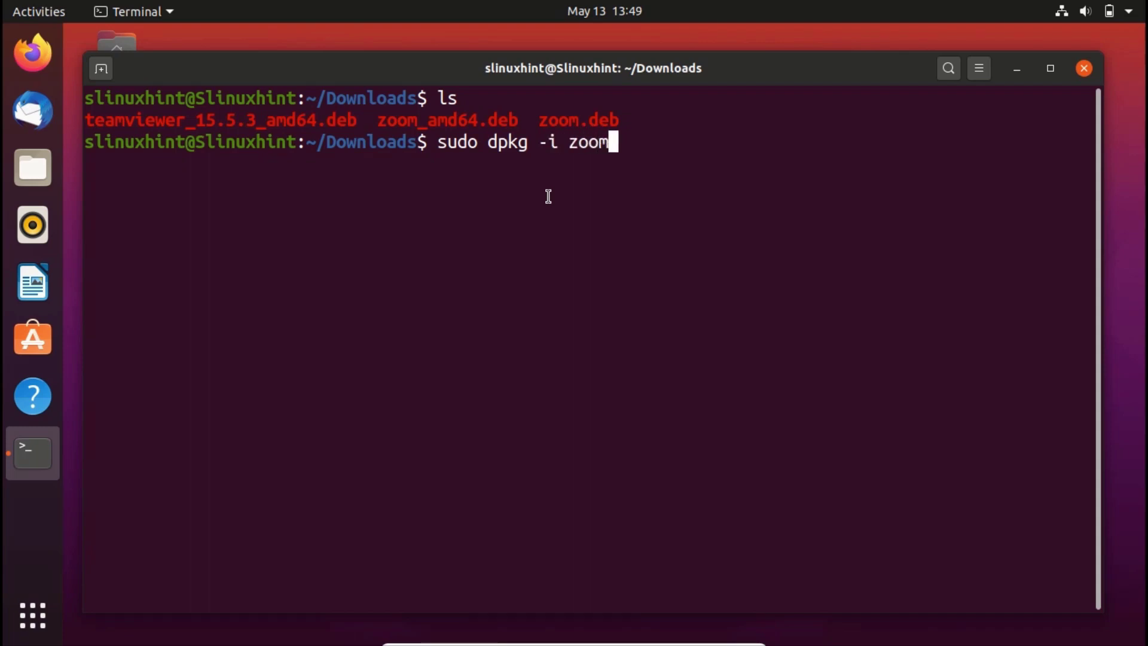
{"action": "type", "text": ".deb"}
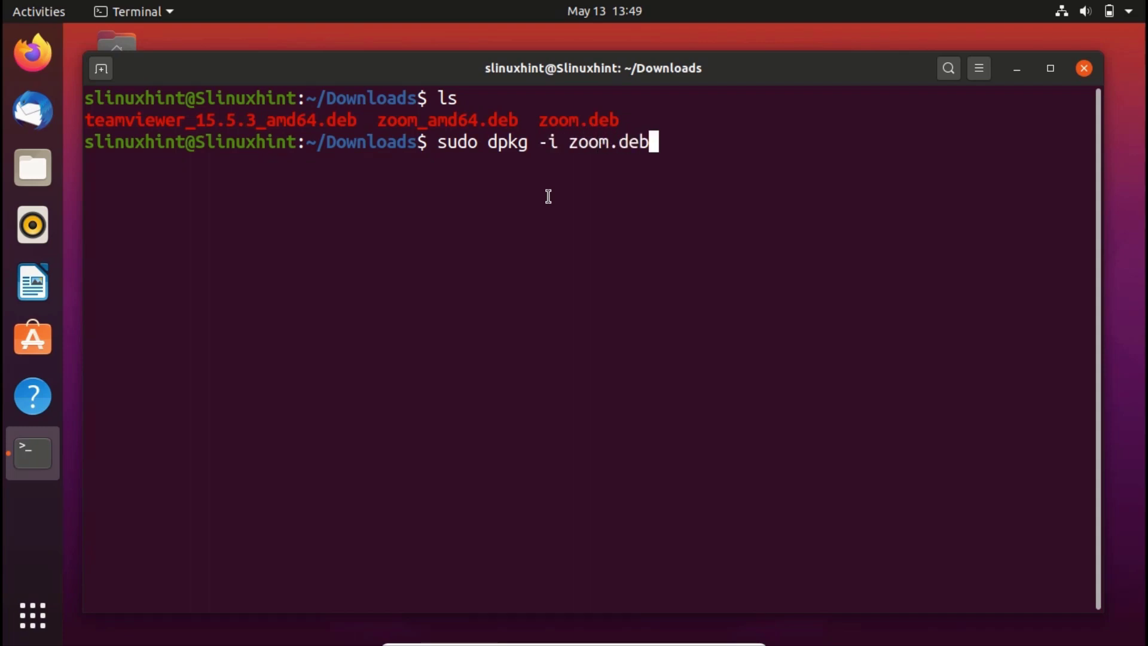
{"action": "key", "text": "Return"}
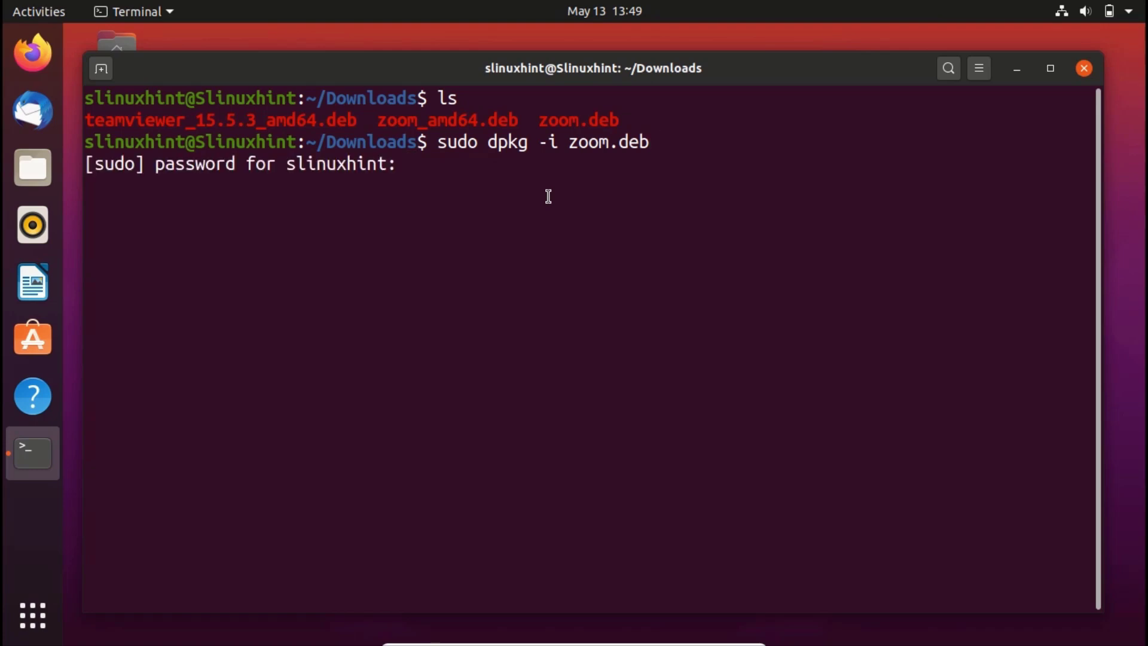
{"action": "key", "text": "Return"}
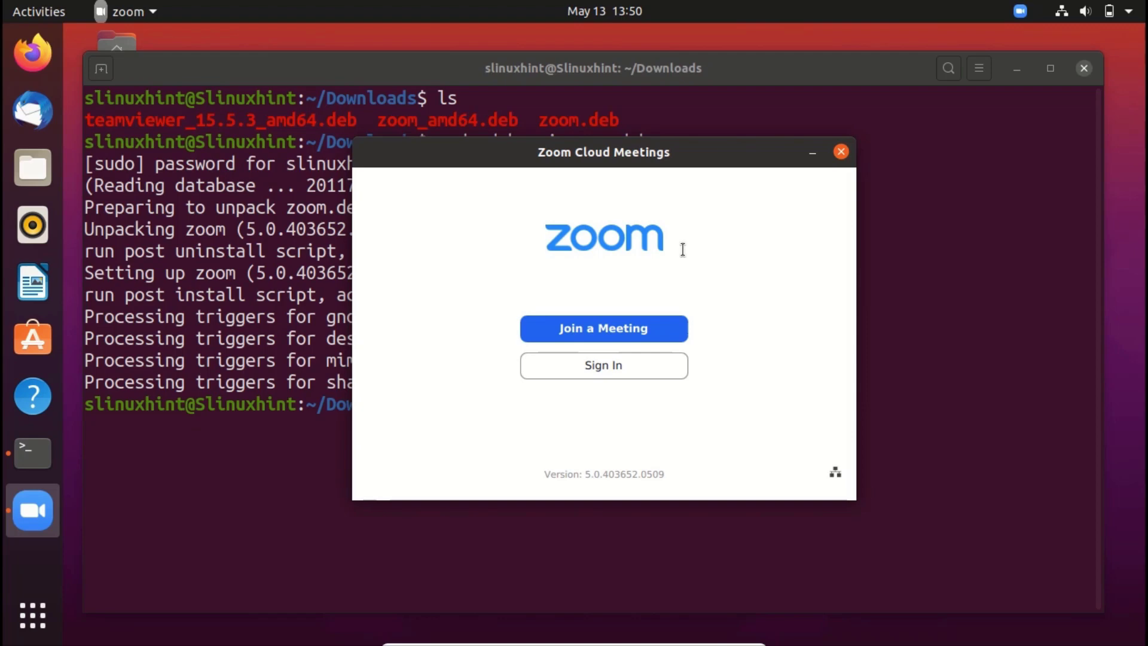
Move the Zoom Cloud Meetings window down, then up and right, to expose the terminal's dpkg output.
{"action": "left_click_drag", "start_coordinate": [594, 162], "coordinate": [582, 277]}
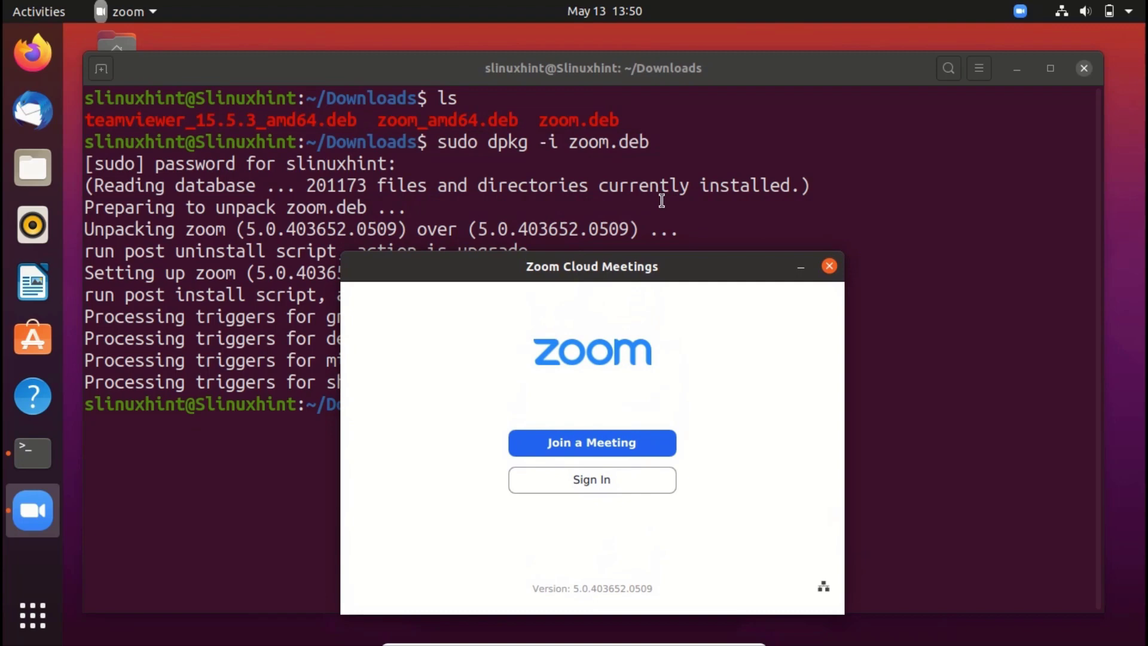
{"action": "left_click_drag", "start_coordinate": [636, 278], "coordinate": [673, 220]}
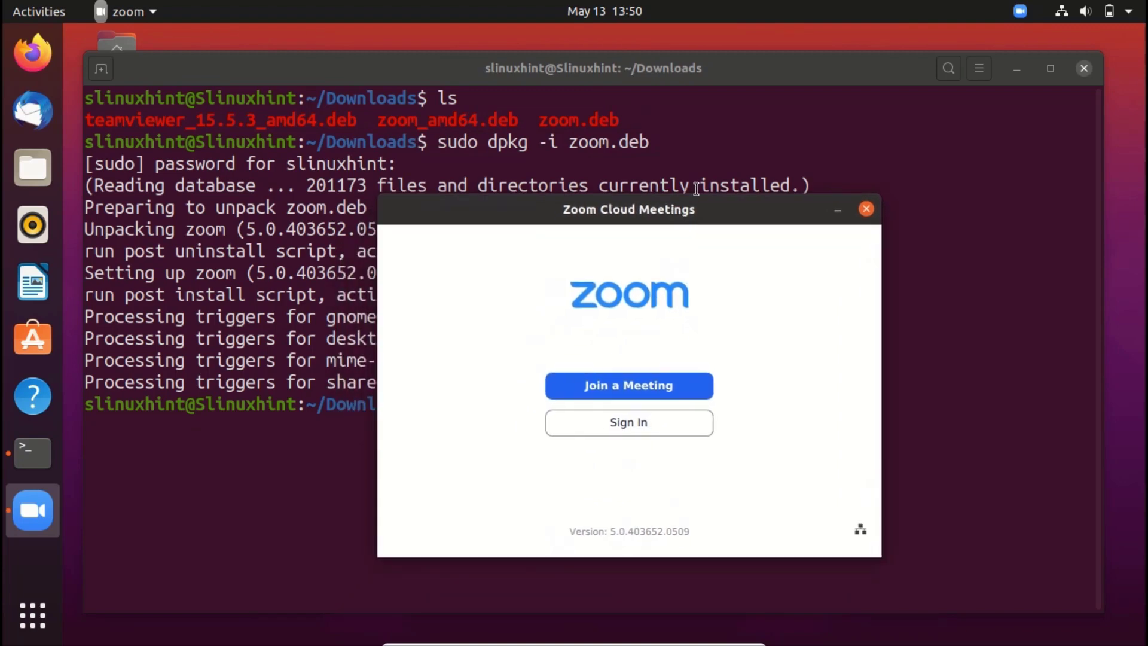